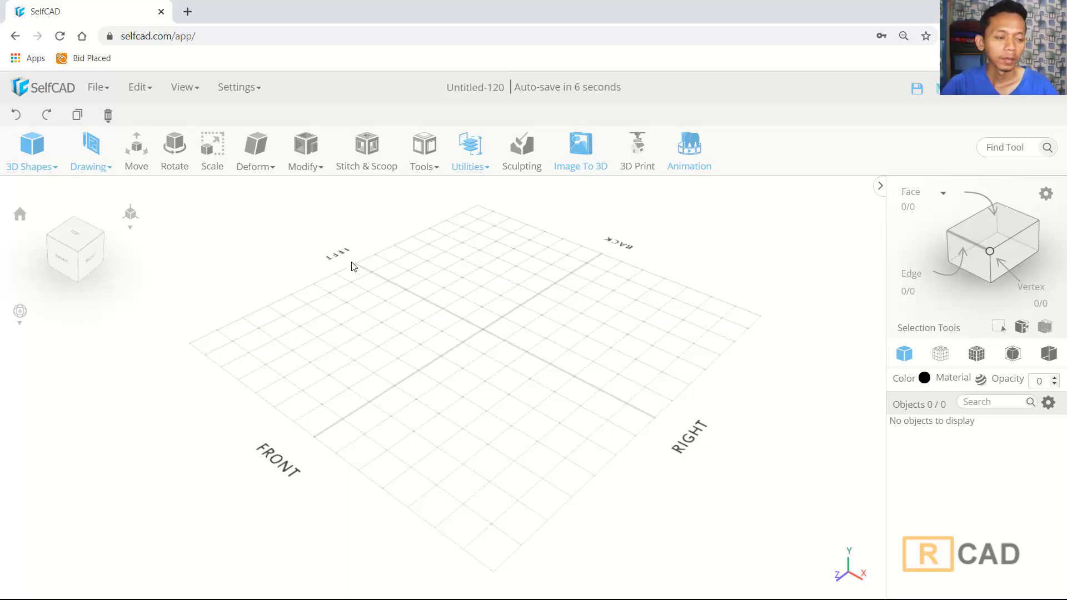
Add a cube to the scene, select it and activate face selection for it
left_click(57, 161)
left_click(41, 200)
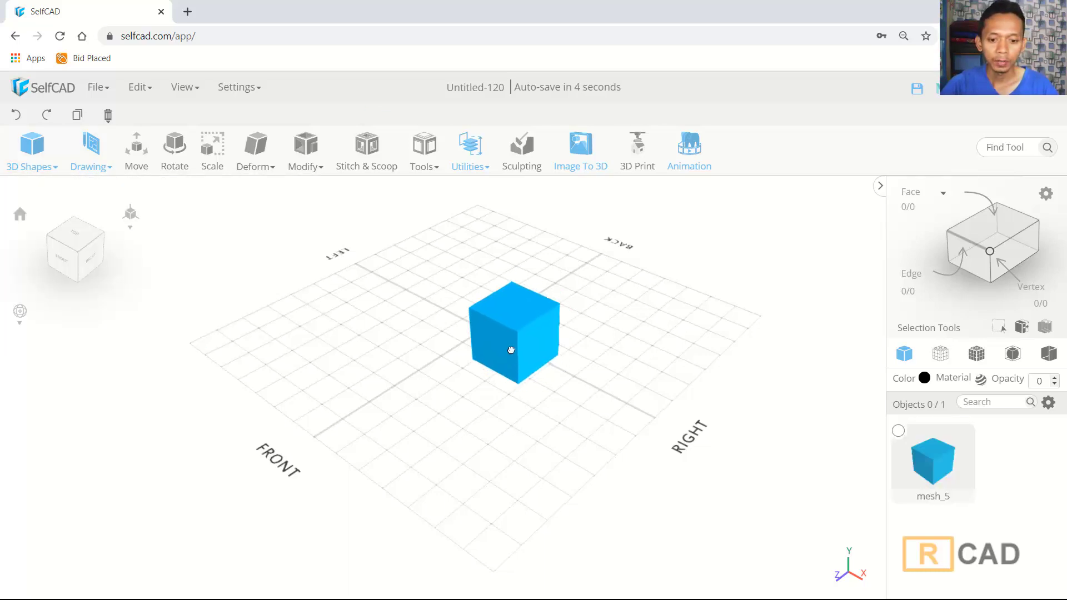
left_click(493, 333)
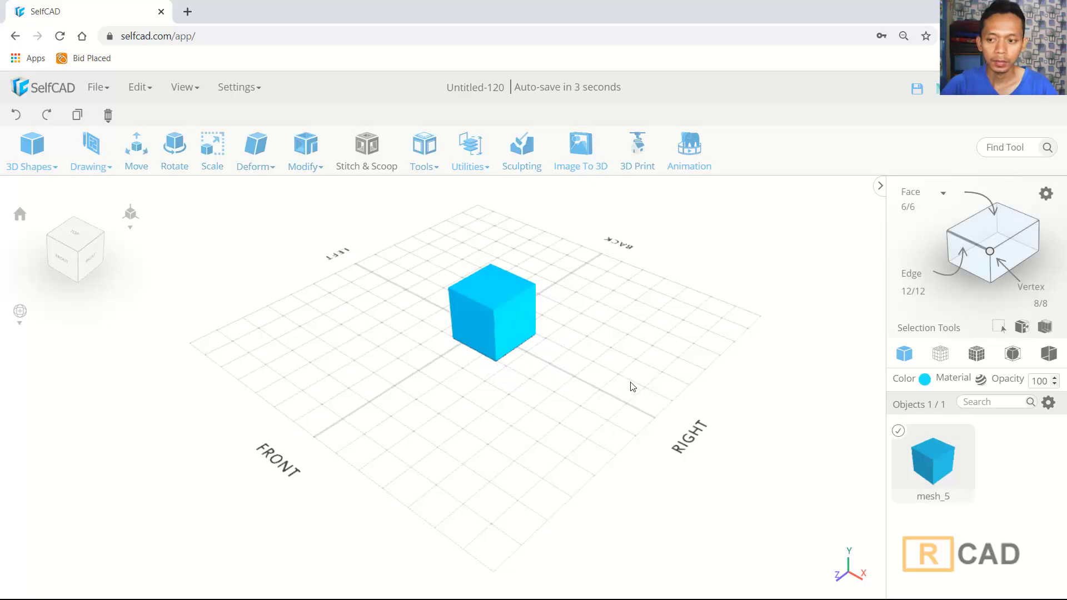
left_click(994, 234)
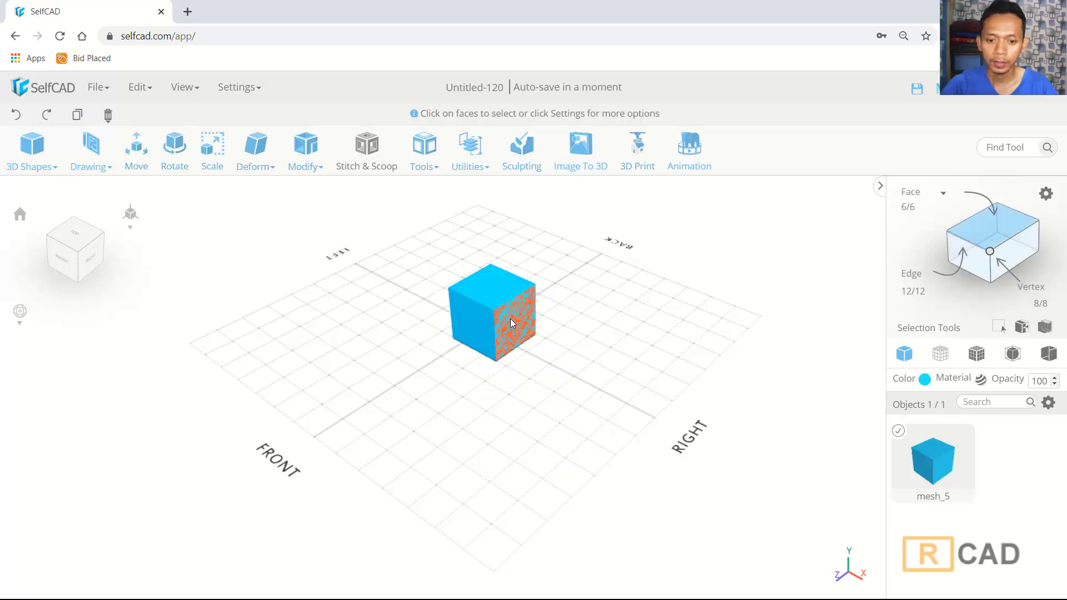
Move the cube's right face outward along the X axis to stretch it into a long box
left_click(510, 318)
left_click(136, 147)
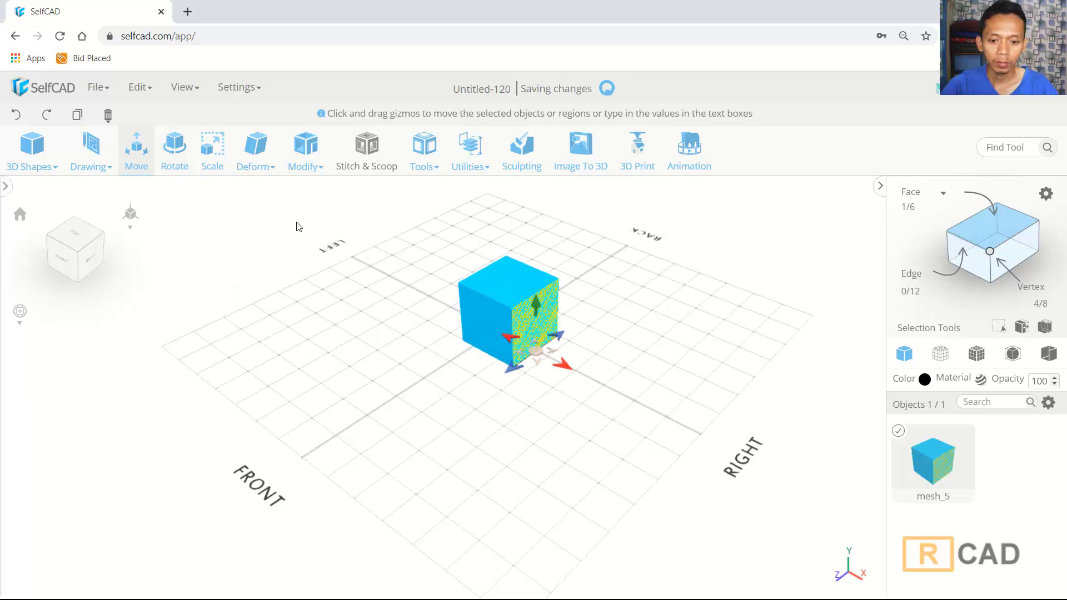
left_click_drag(563, 365, 614, 407)
Delete the long front face of the box to open it up
right_click_drag(428, 411, 686, 332)
scroll(481, 332, "up", 2)
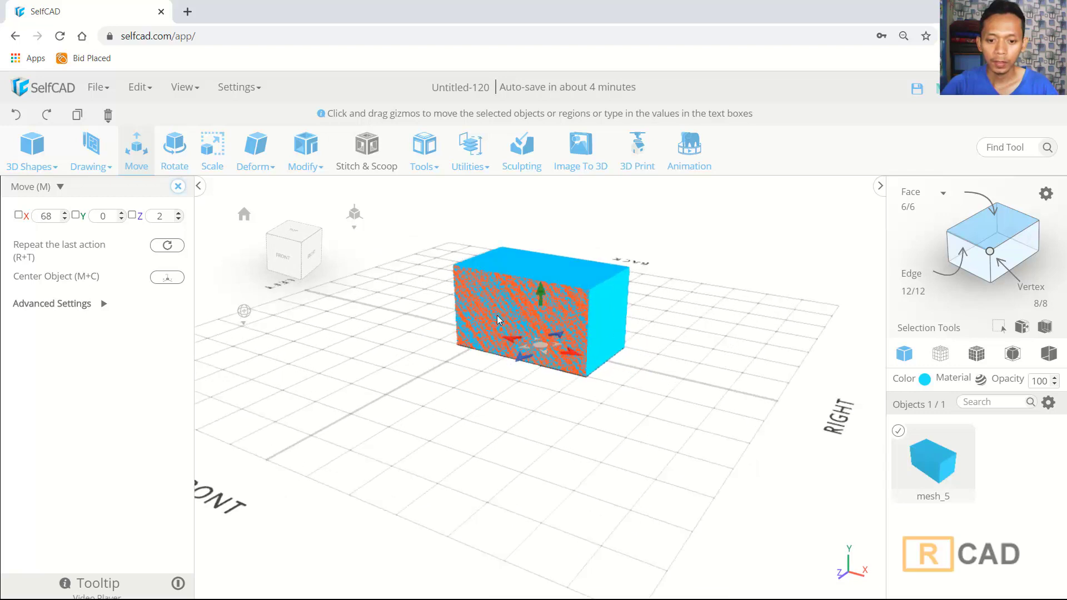
left_click(497, 319)
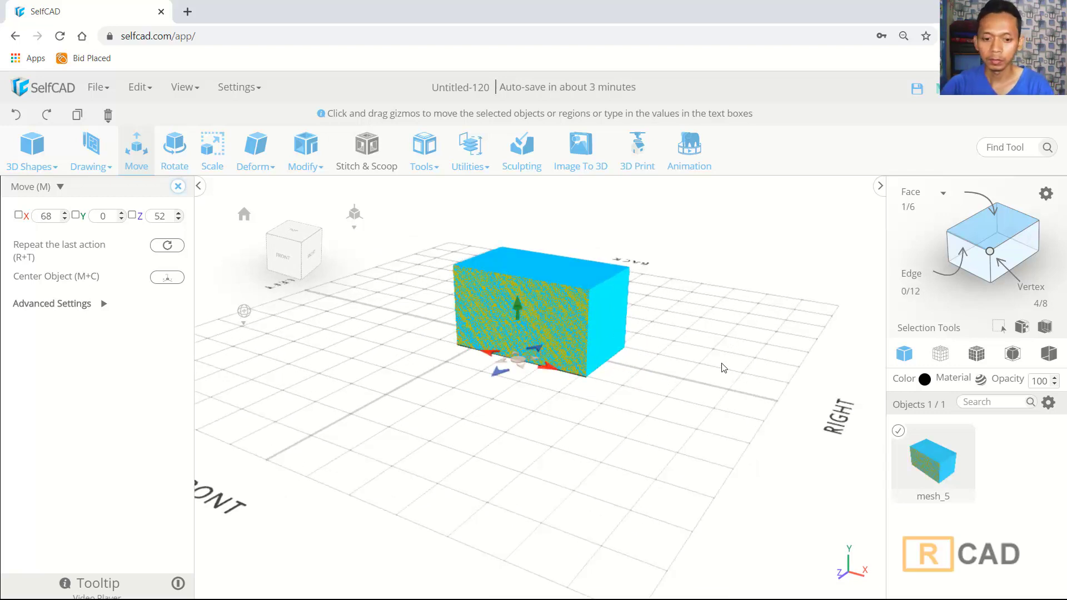
key("Delete")
Split the bottom face of the open box off as a separate object
left_click(489, 398)
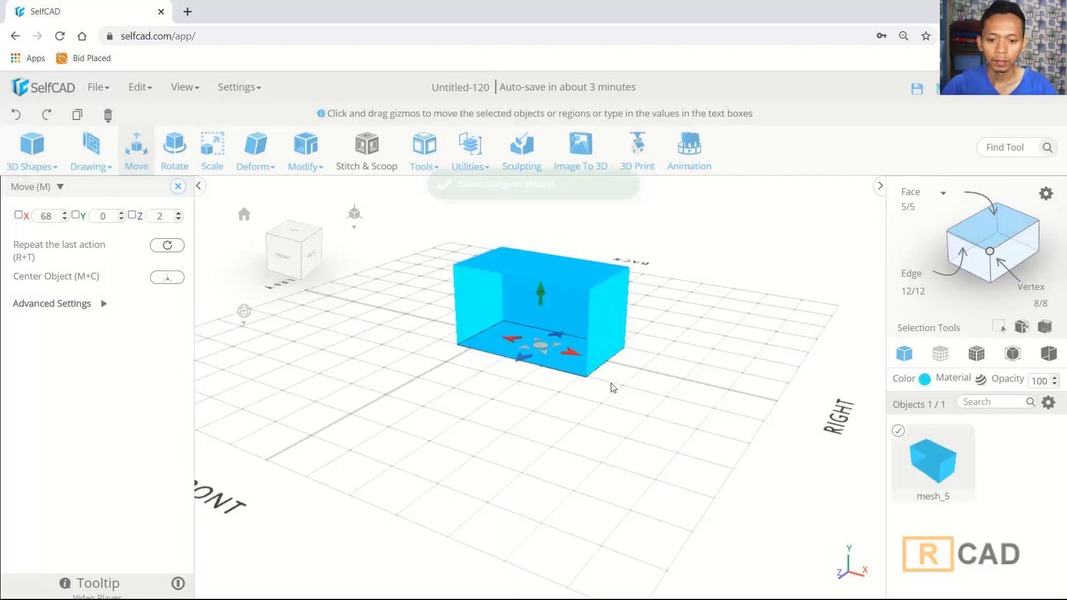
left_click(508, 347)
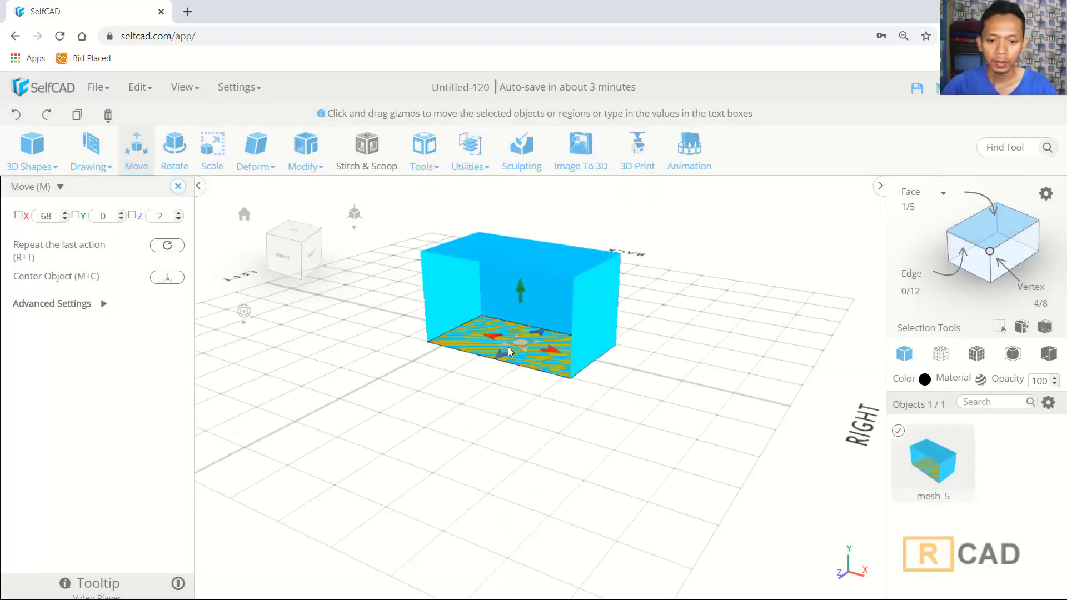
left_click(467, 161)
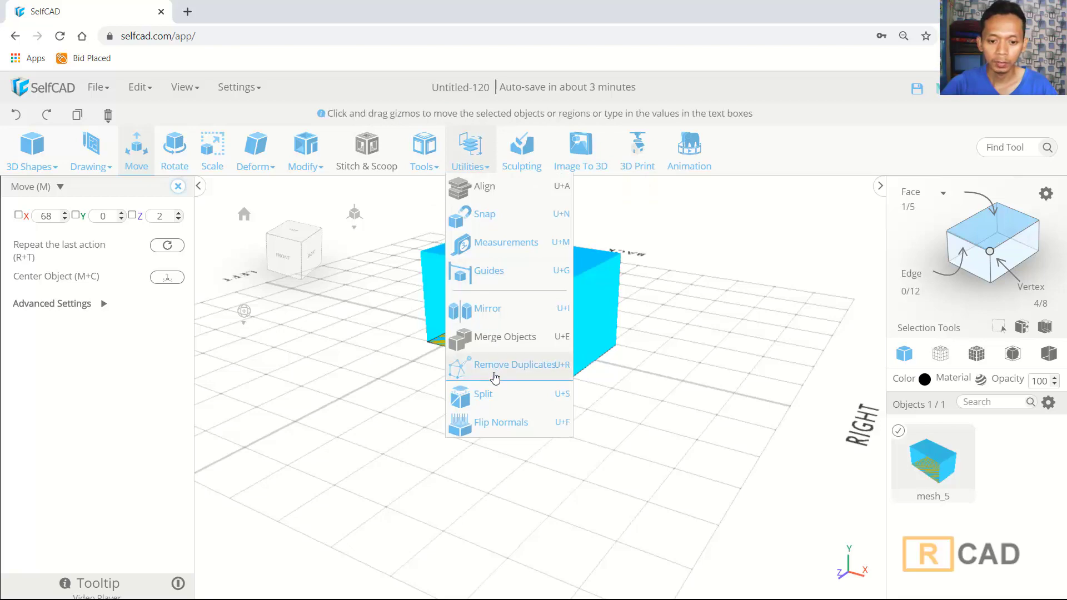
left_click(484, 392)
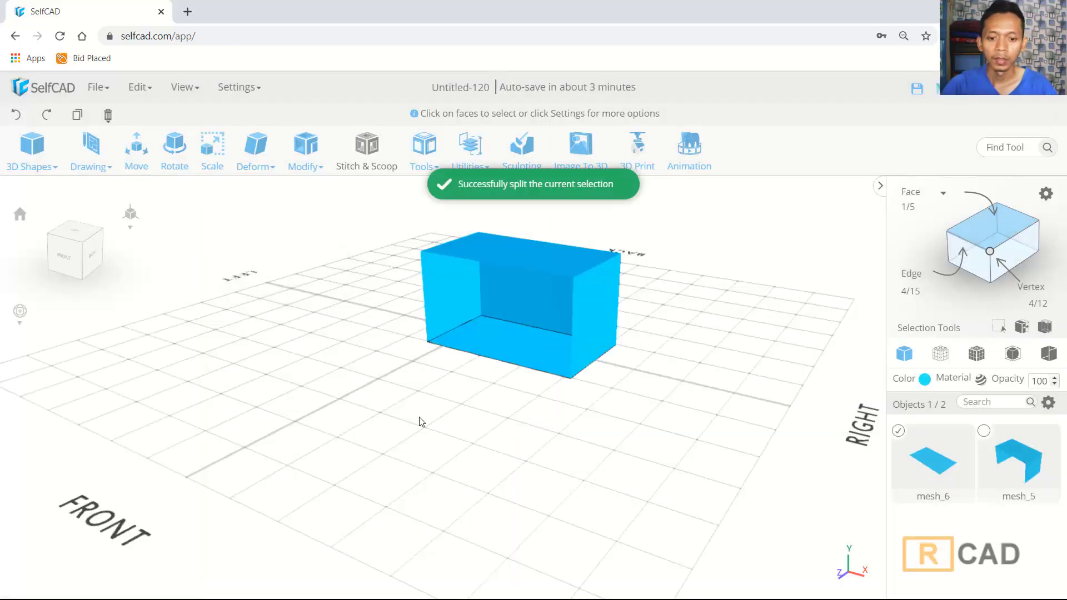
Add a wall thickness of -5 with connections to the shell made of the top, side and back faces
scroll(346, 345, "up", 2)
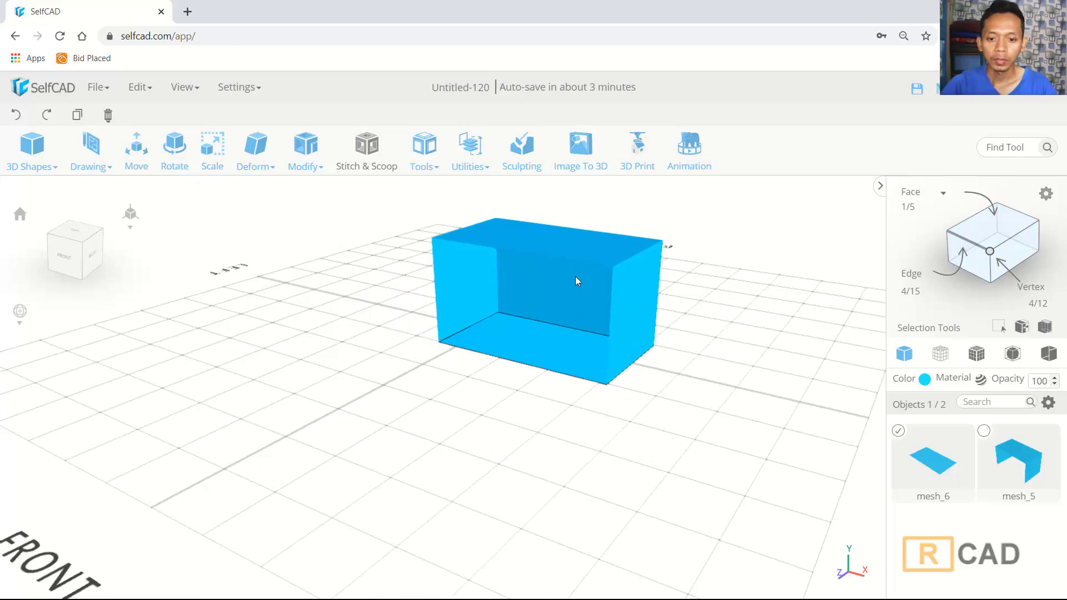
scroll(575, 276, "up", 3)
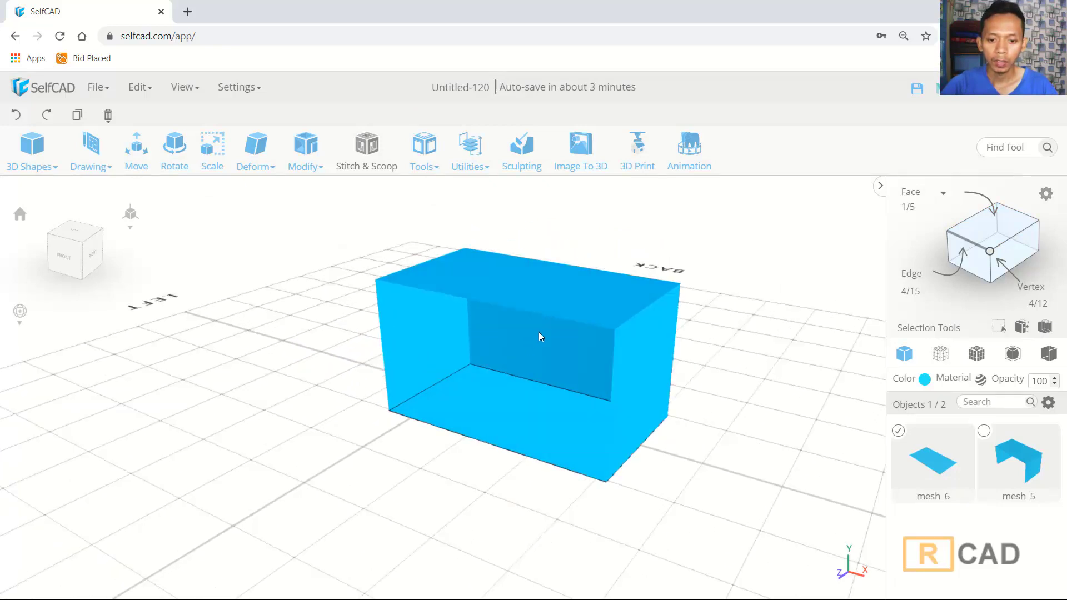
left_click(539, 333)
left_click(777, 255)
left_click(538, 337)
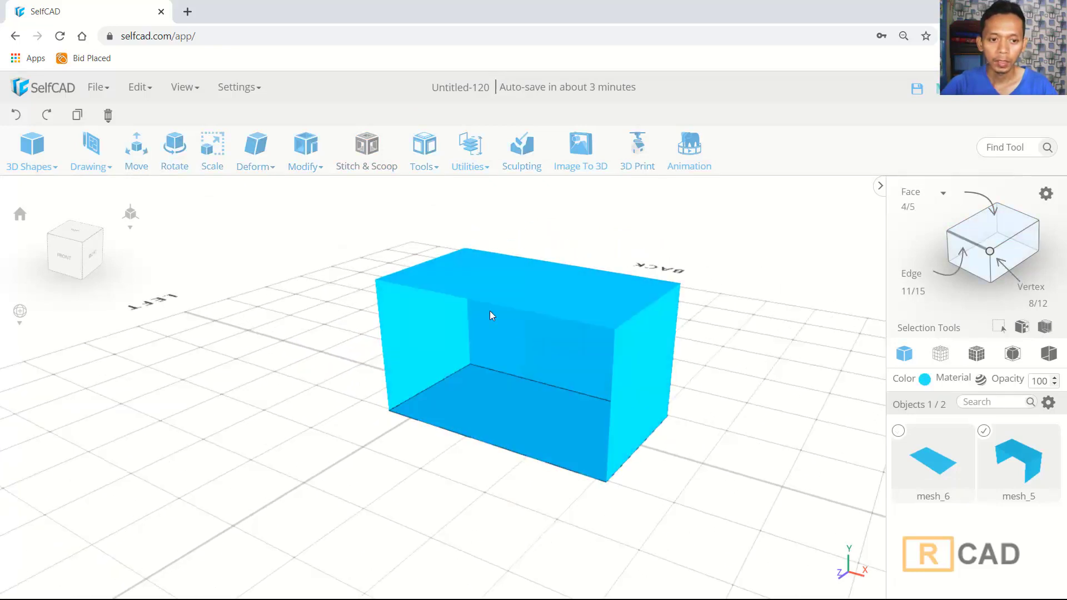
left_click(306, 147)
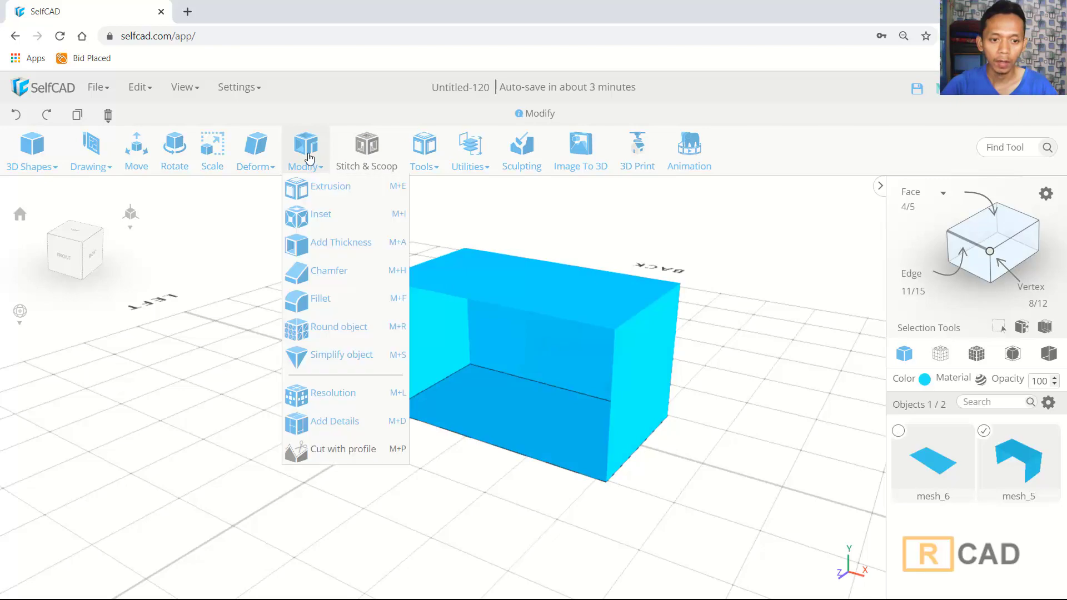
left_click(331, 246)
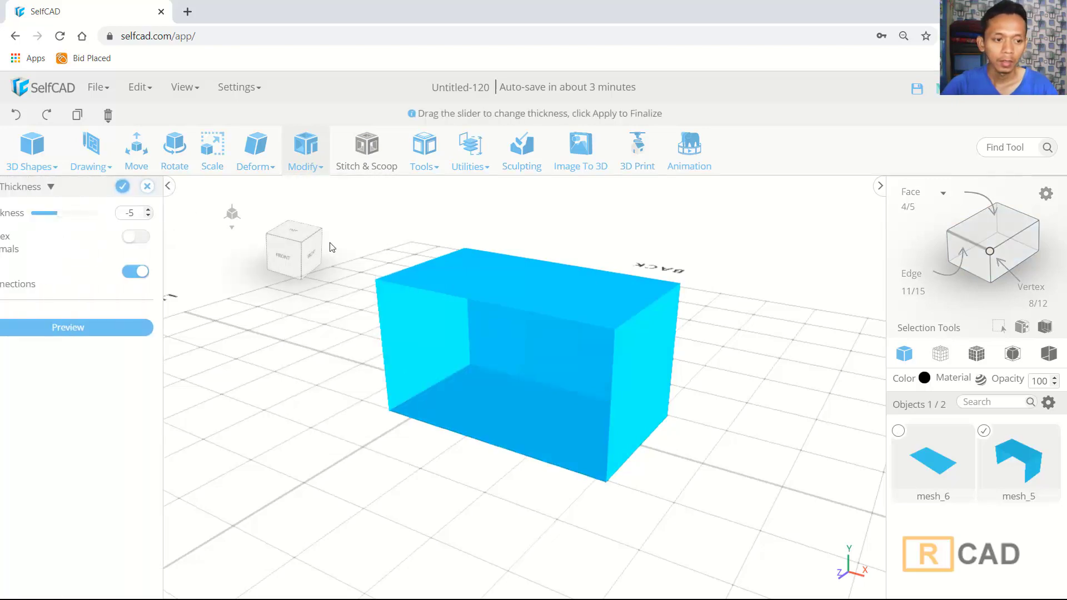
left_click(136, 329)
left_click_drag(334, 420, 345, 389)
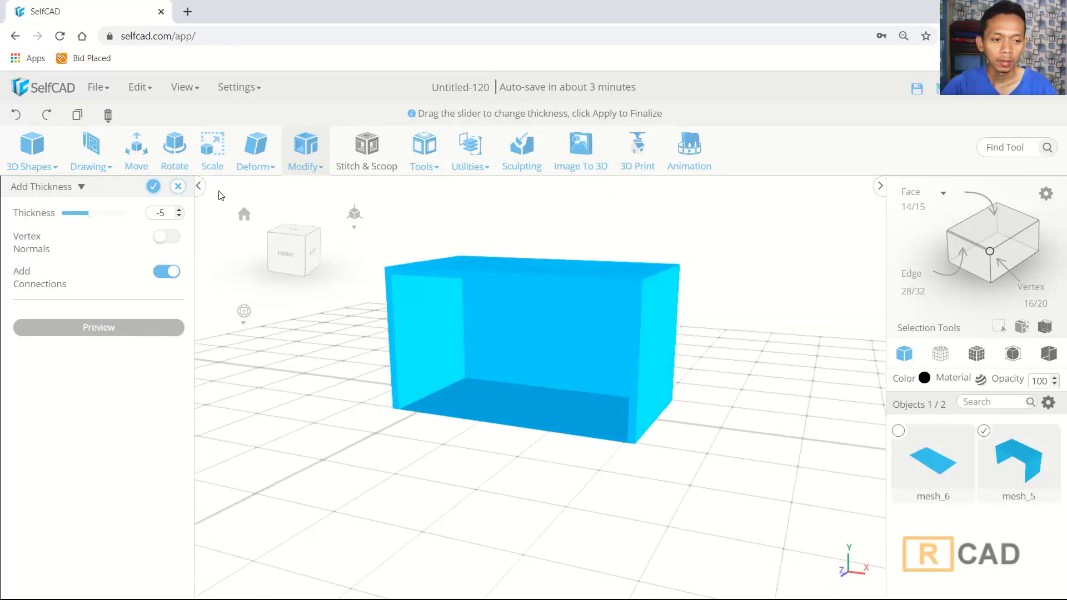
left_click(154, 187)
Add a thickness of -5 with connections to the separated bottom panel
left_click_drag(446, 500, 502, 433)
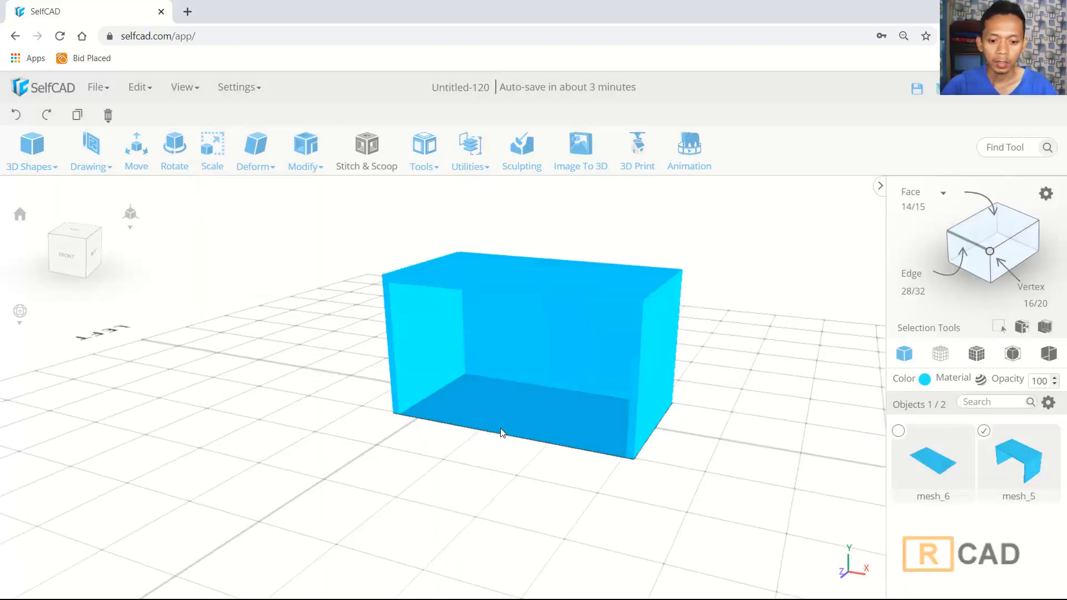
left_click(502, 414)
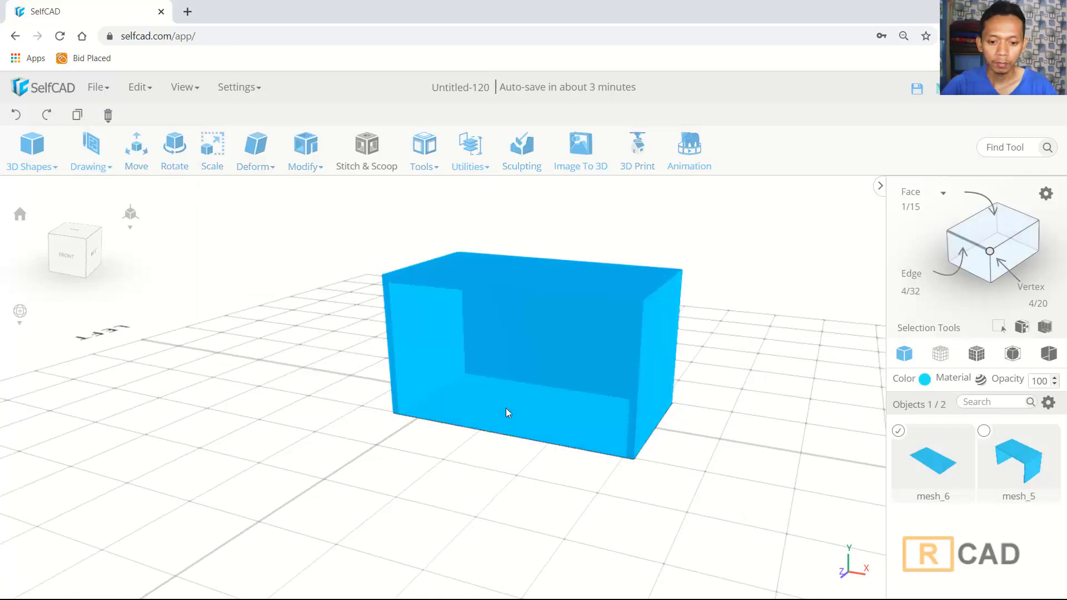
left_click(306, 153)
left_click(316, 214)
left_click(313, 244)
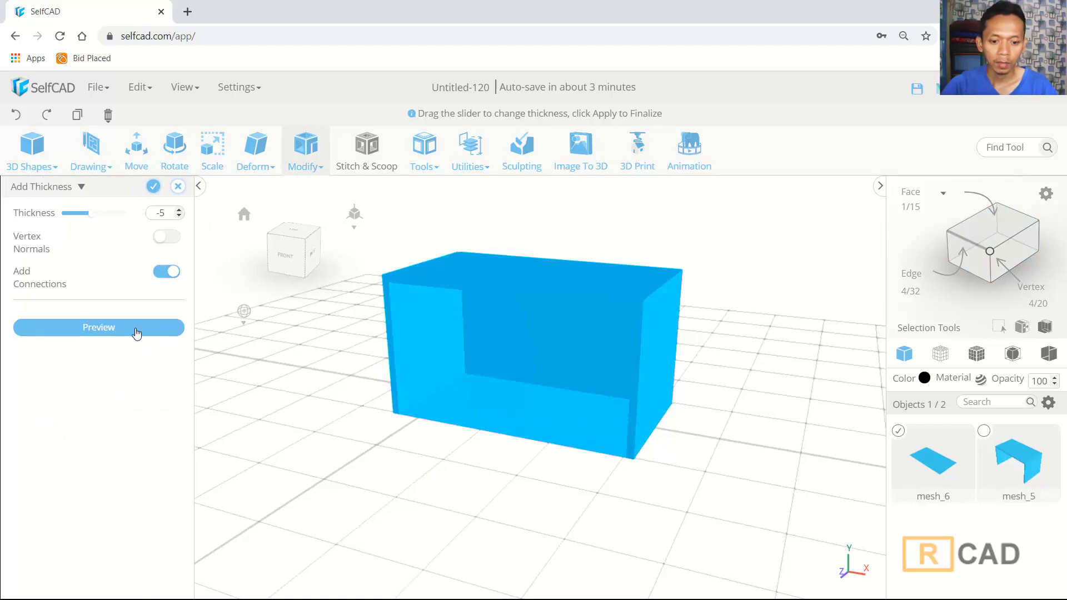
left_click(136, 333)
left_click(154, 187)
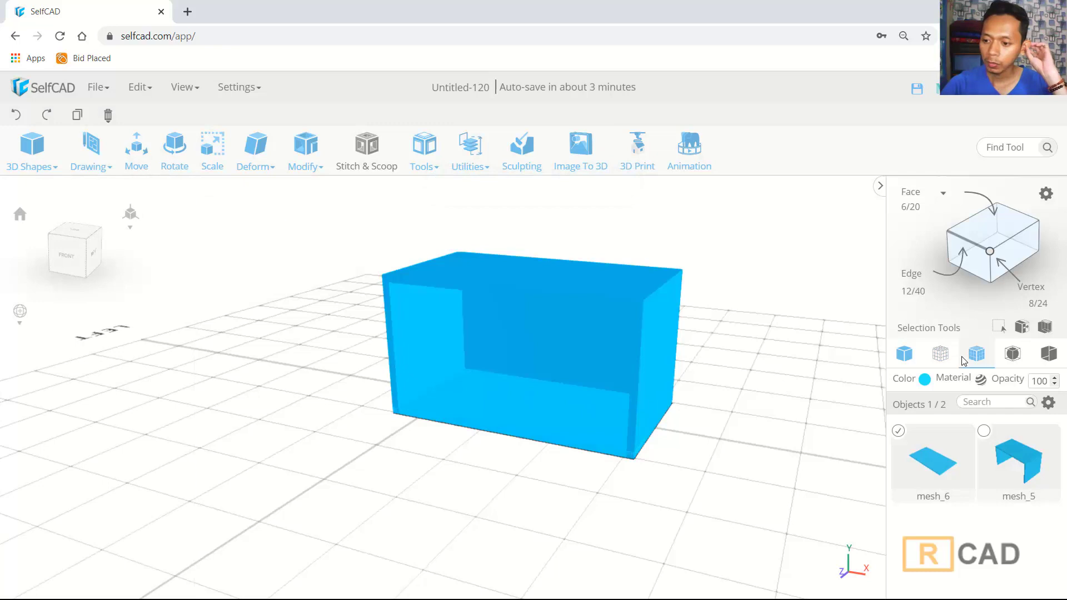
Display the model's edges and raise the bottom panel along Y to about 14, leaving the side walls as legs
left_click(975, 357)
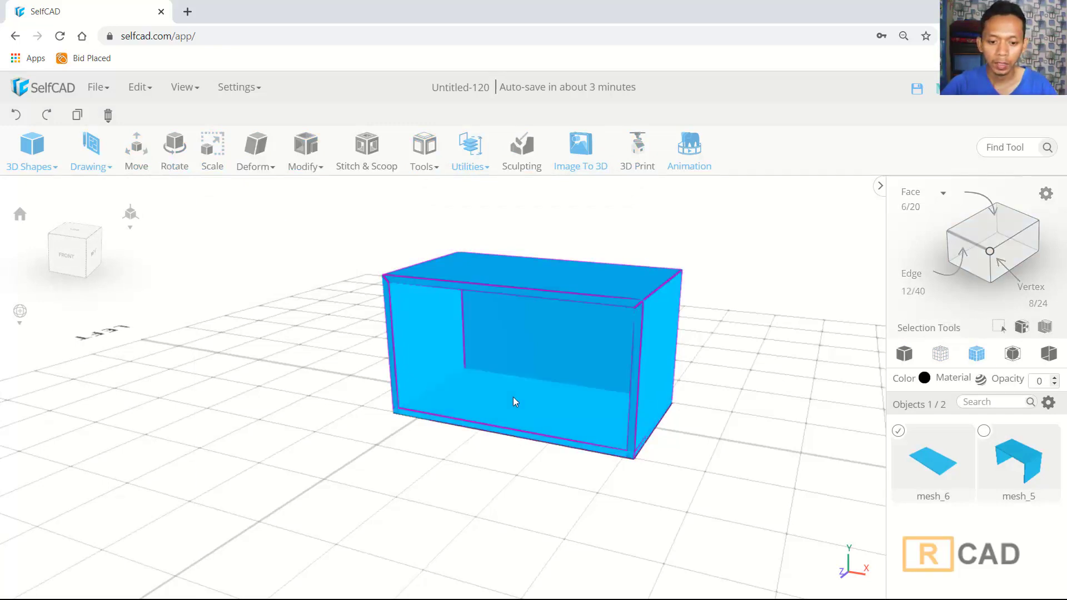
left_click(137, 149)
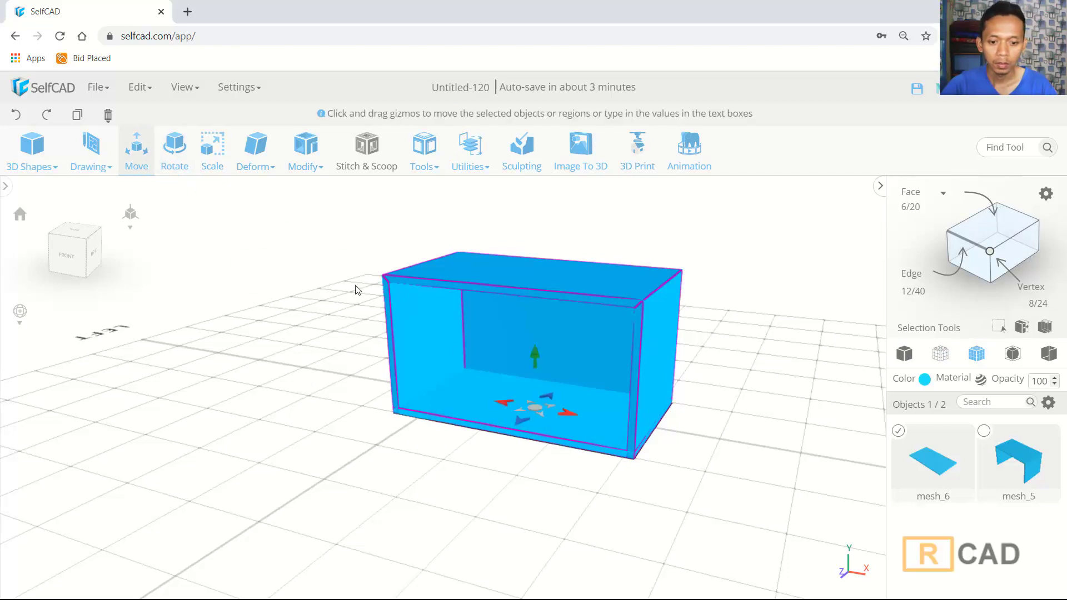
left_click_drag(535, 359, 535, 345)
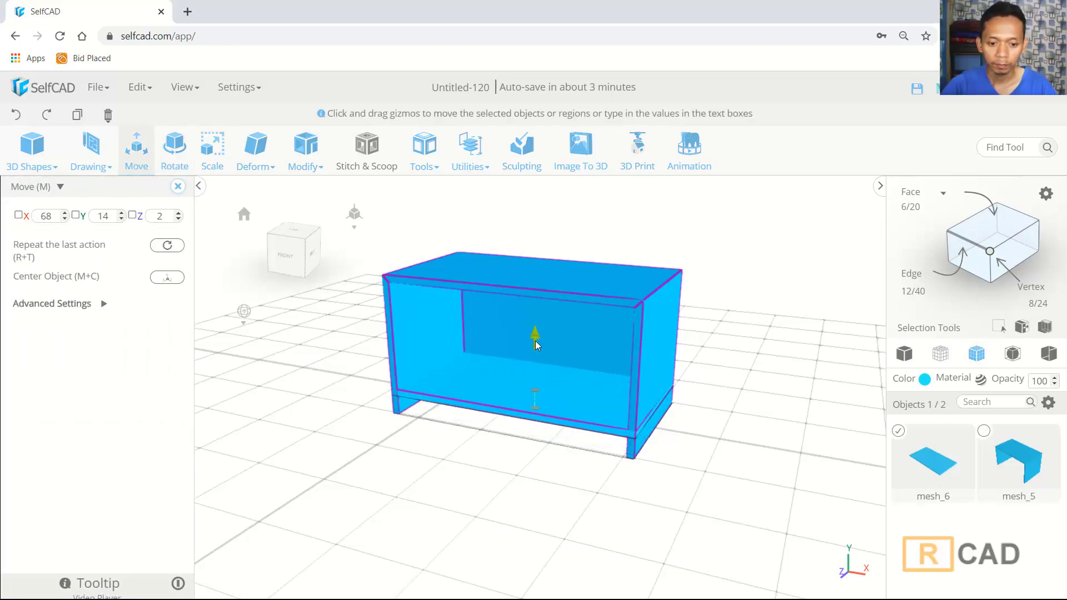
left_click_drag(428, 458, 453, 453)
left_click(503, 474)
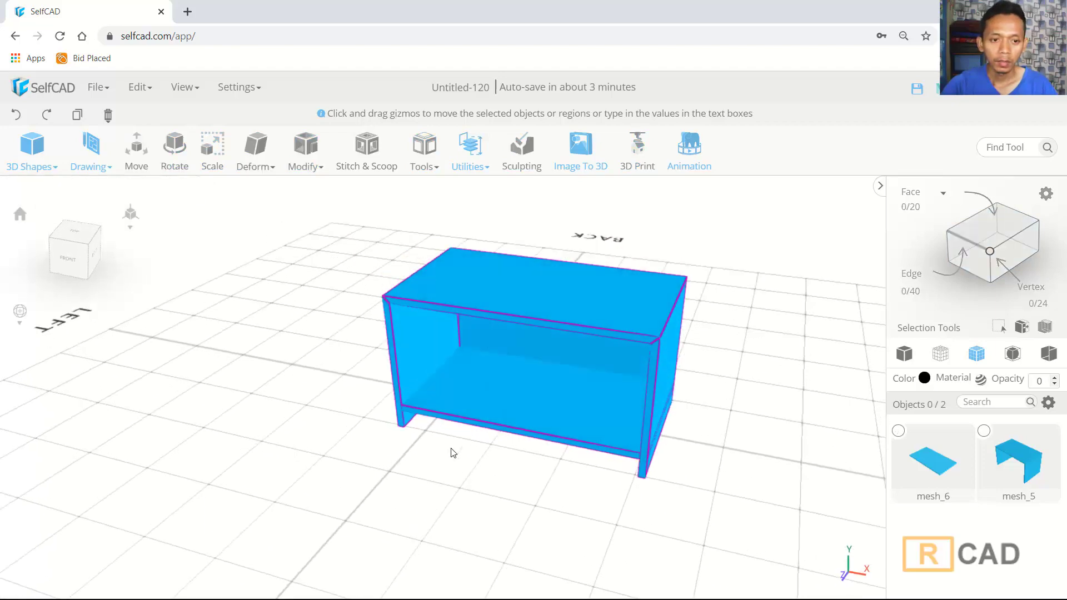
Add two parallel edge loops about 4.95 mm apart across the bottom panel, right of its middle, using Add Details
left_click(552, 410)
left_click(324, 161)
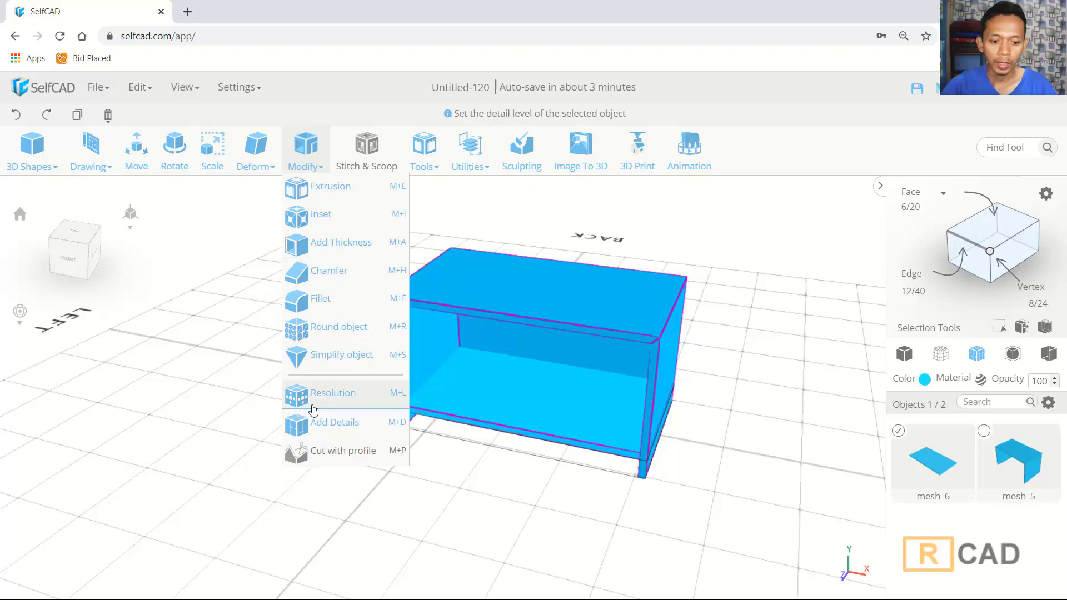
left_click(328, 421)
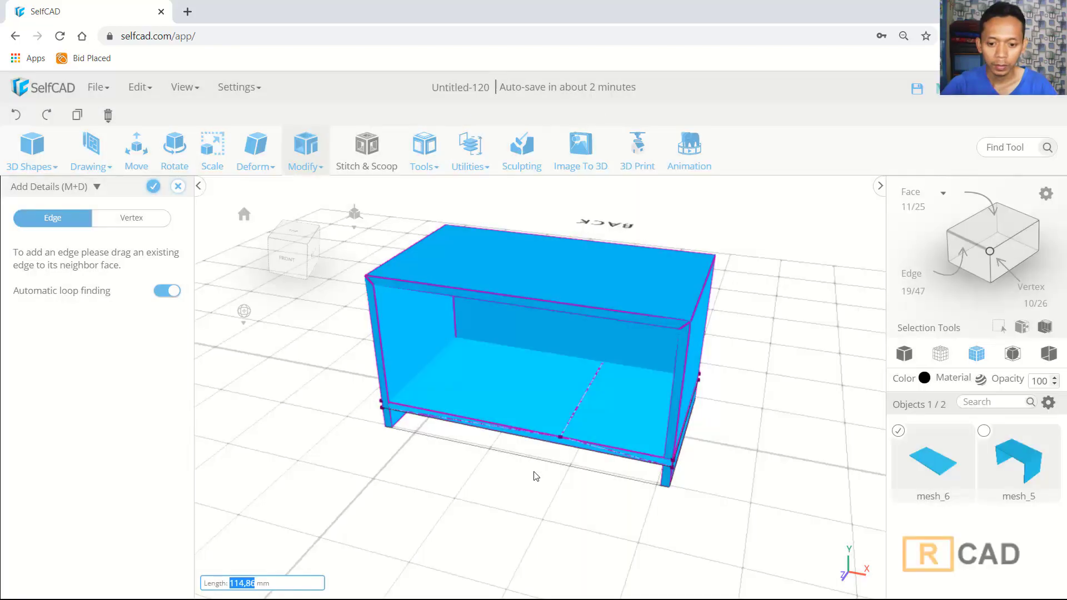
scroll(535, 477, "up", 3)
left_click_drag(583, 395, 575, 396)
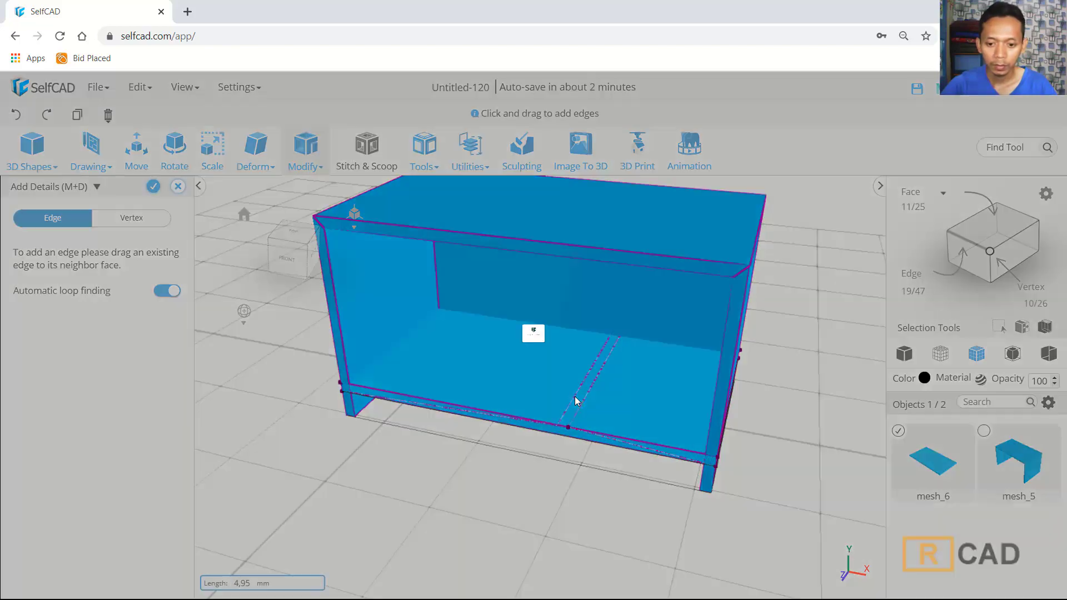
right_click_drag(468, 499, 539, 510)
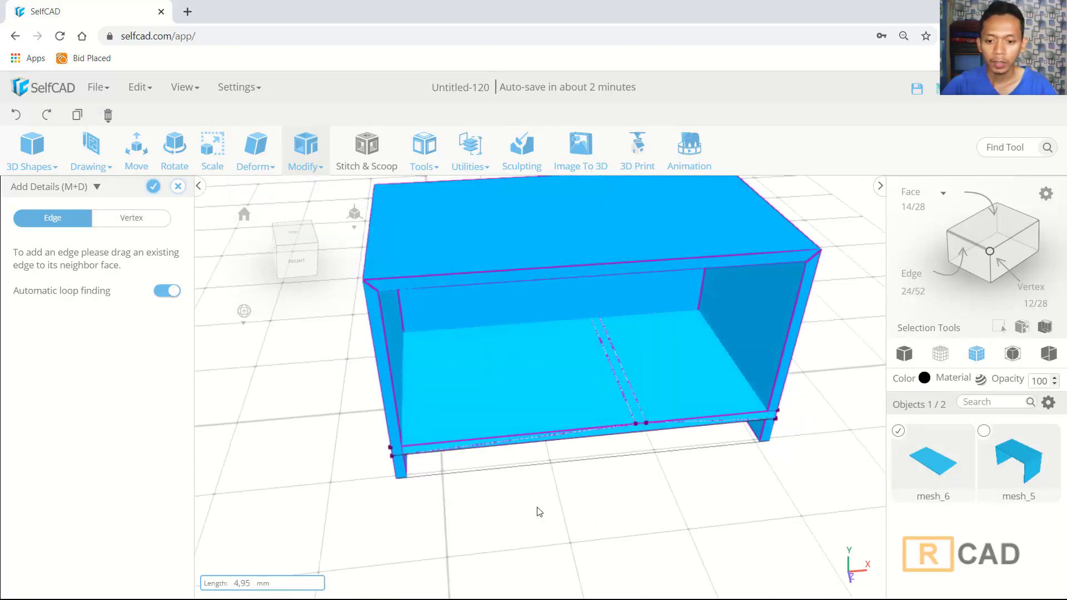
left_click(153, 187)
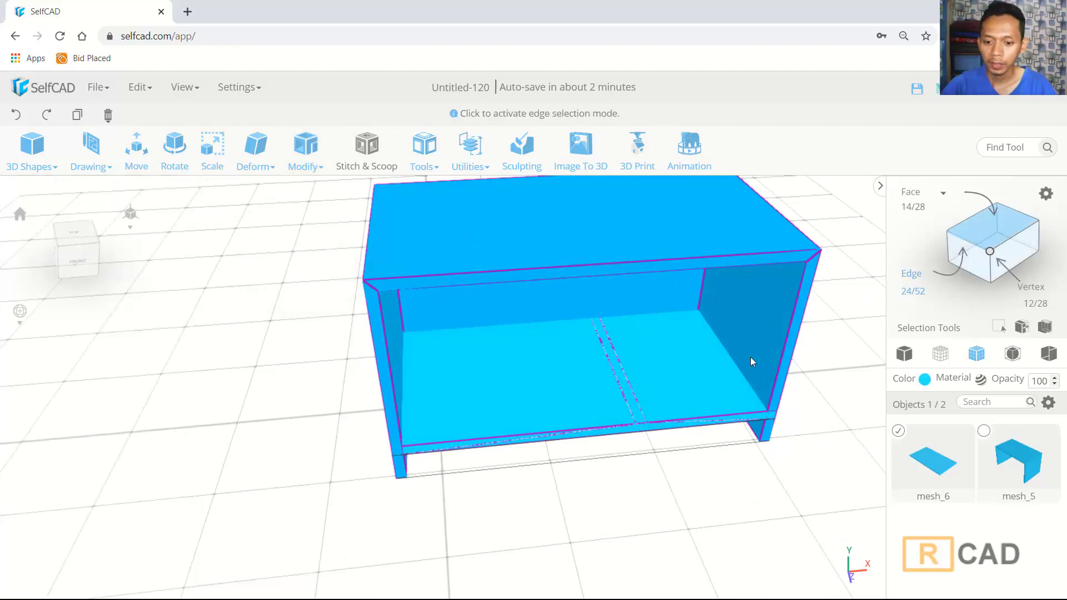
Extrude the narrow strip on the bottom panel up to the cabinet's top as a vertical divider
left_click(638, 405)
right_click_drag(644, 439, 667, 495)
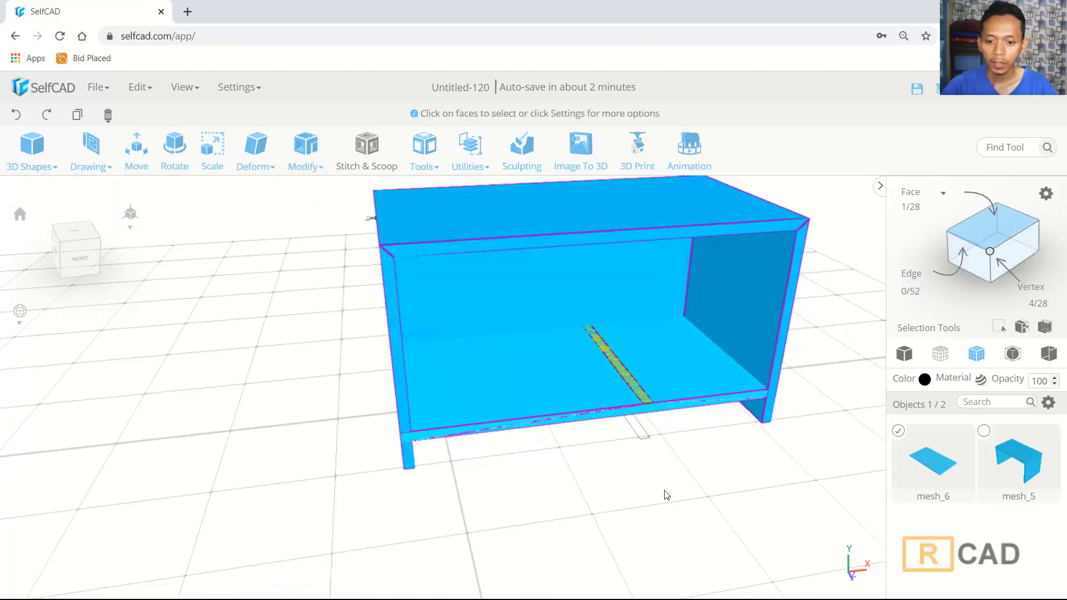
left_click(307, 162)
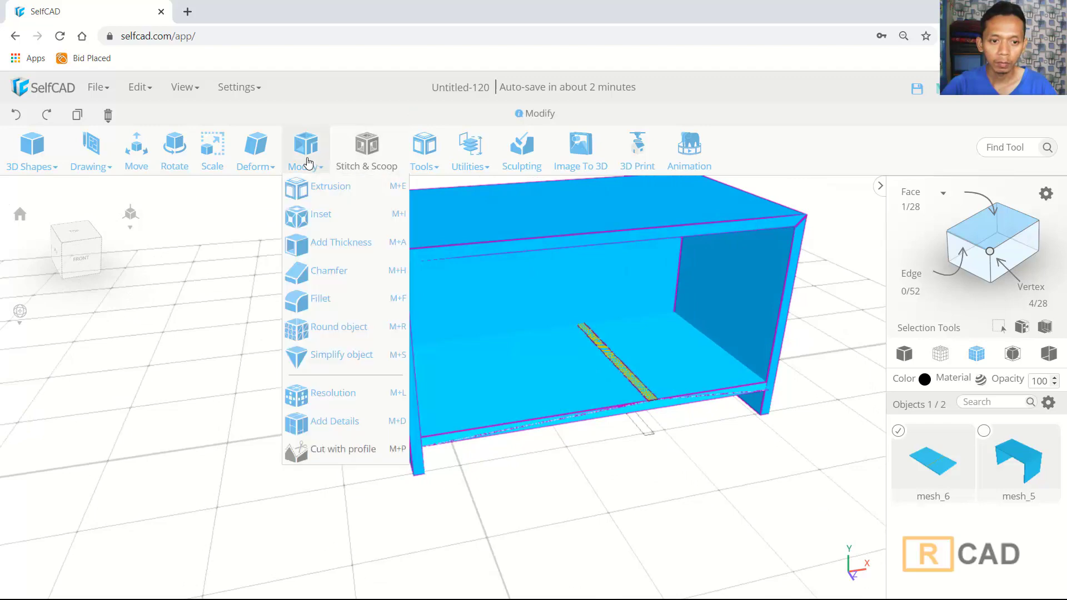
left_click(317, 189)
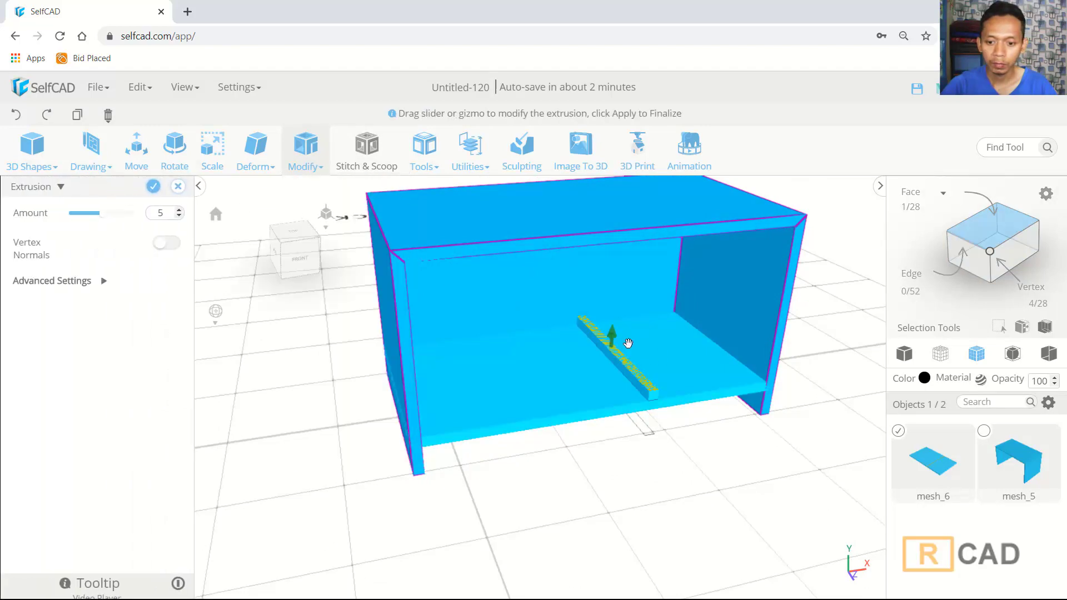
left_click_drag(618, 311, 644, 195)
left_click_drag(705, 489, 717, 478)
left_click(152, 187)
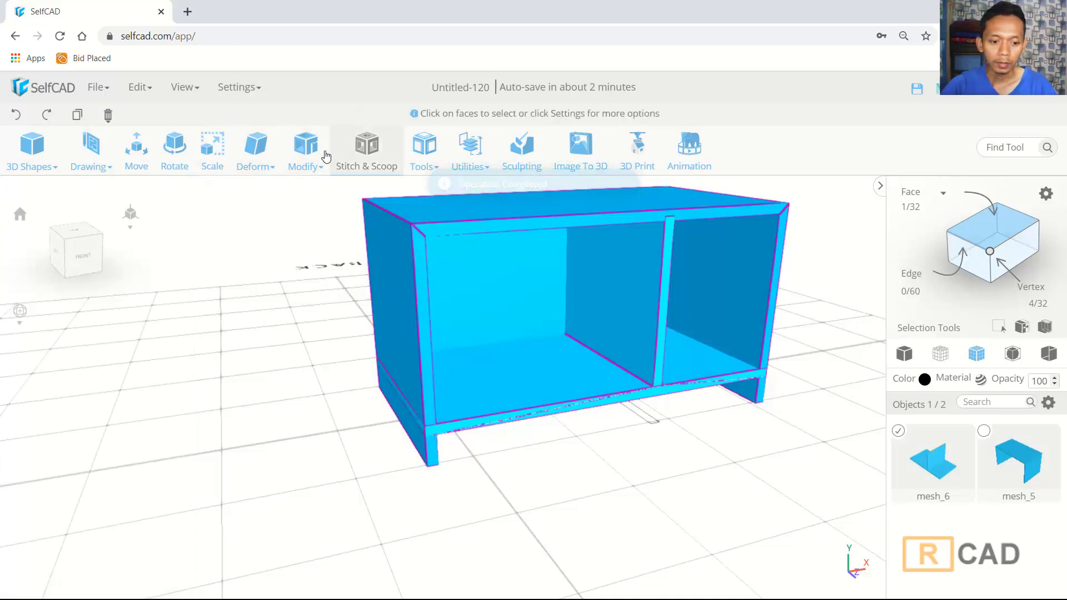
Add two parallel edge loops about 4.99 mm apart around the vertical divider near its mid-height using Add Details
left_click(306, 148)
left_click(341, 421)
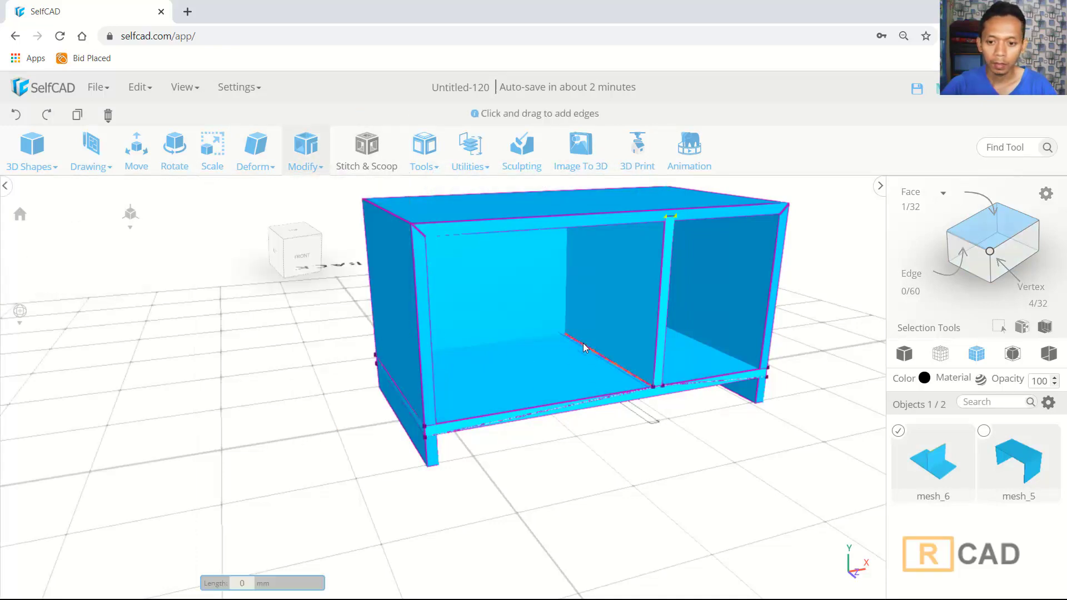
left_click_drag(636, 307, 639, 308)
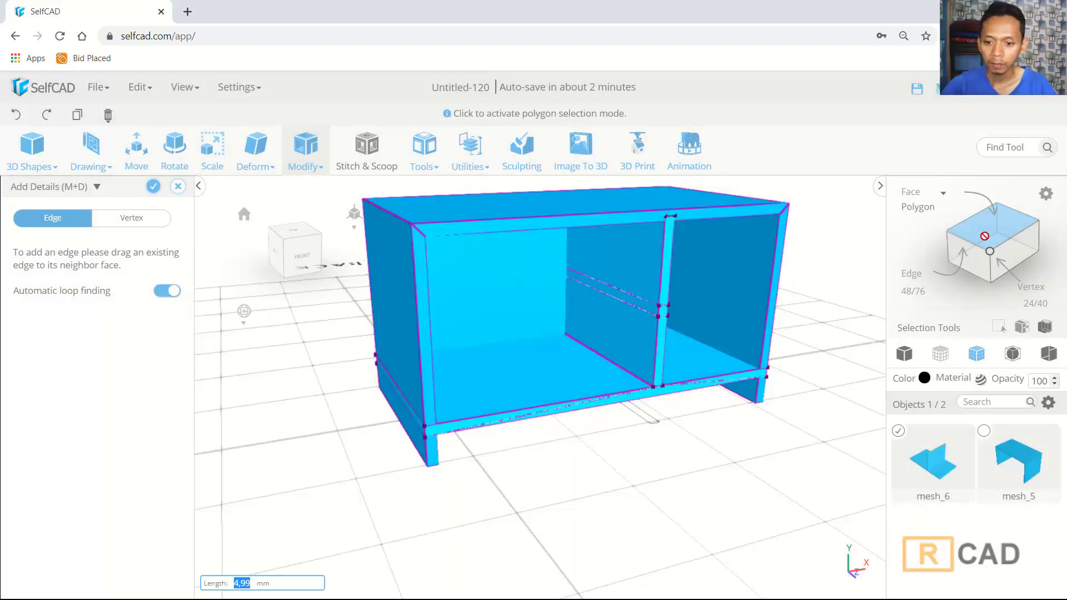
left_click(90, 148)
left_click(153, 187)
left_click(610, 289)
left_click_drag(674, 452, 612, 454)
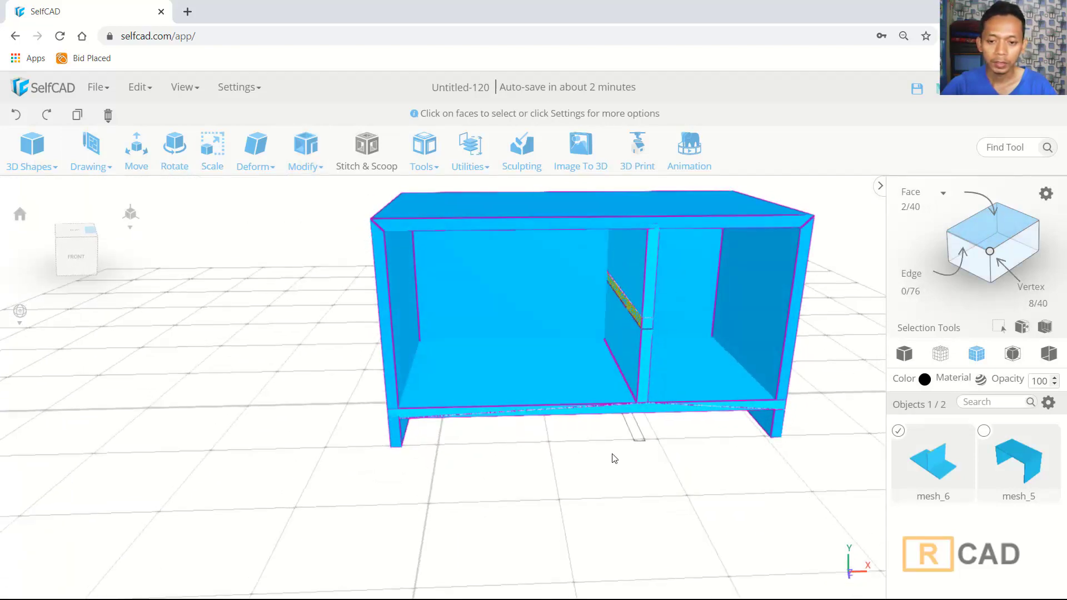
left_click(305, 147)
left_click(302, 185)
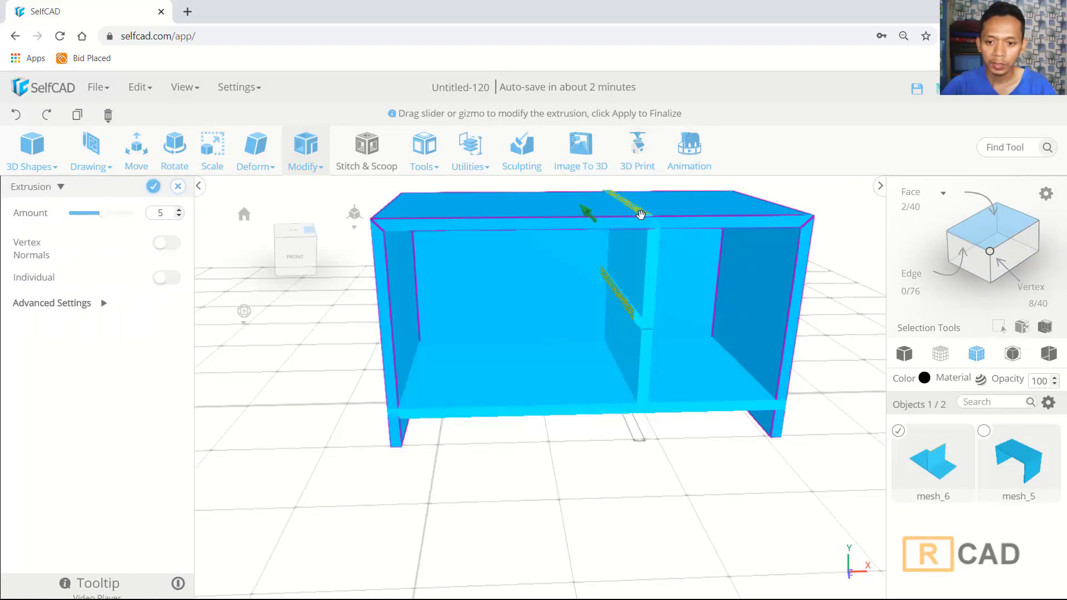
left_click_drag(677, 442, 678, 443)
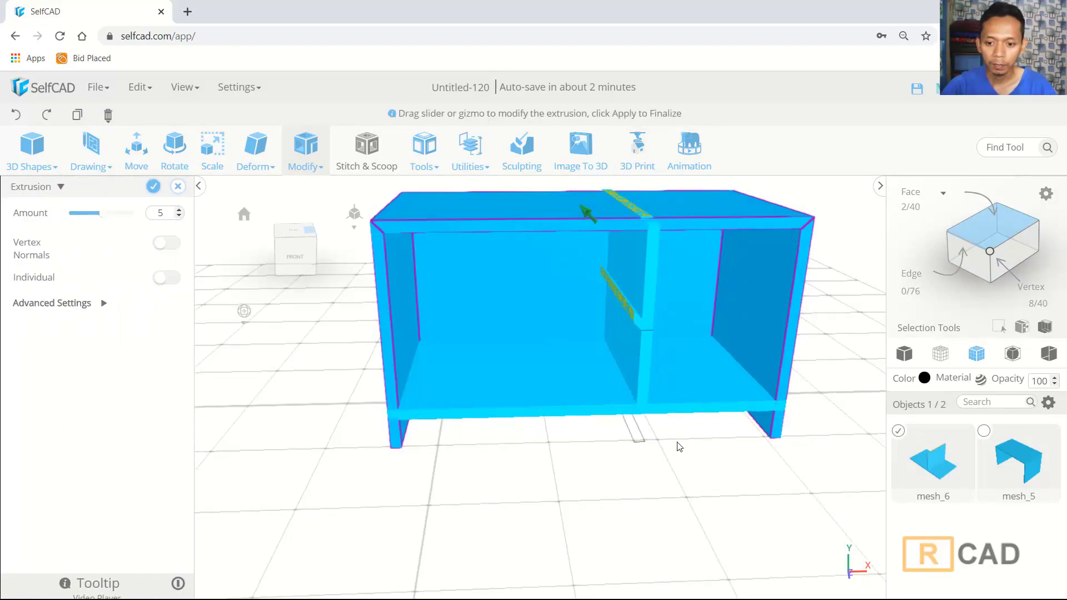
left_click(606, 463)
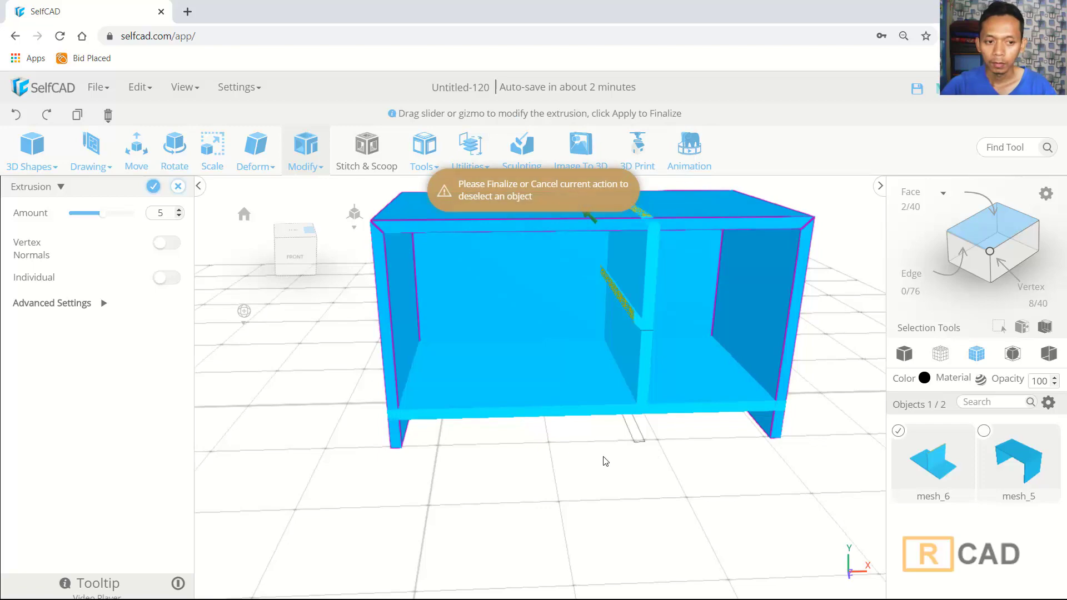
left_click(177, 187)
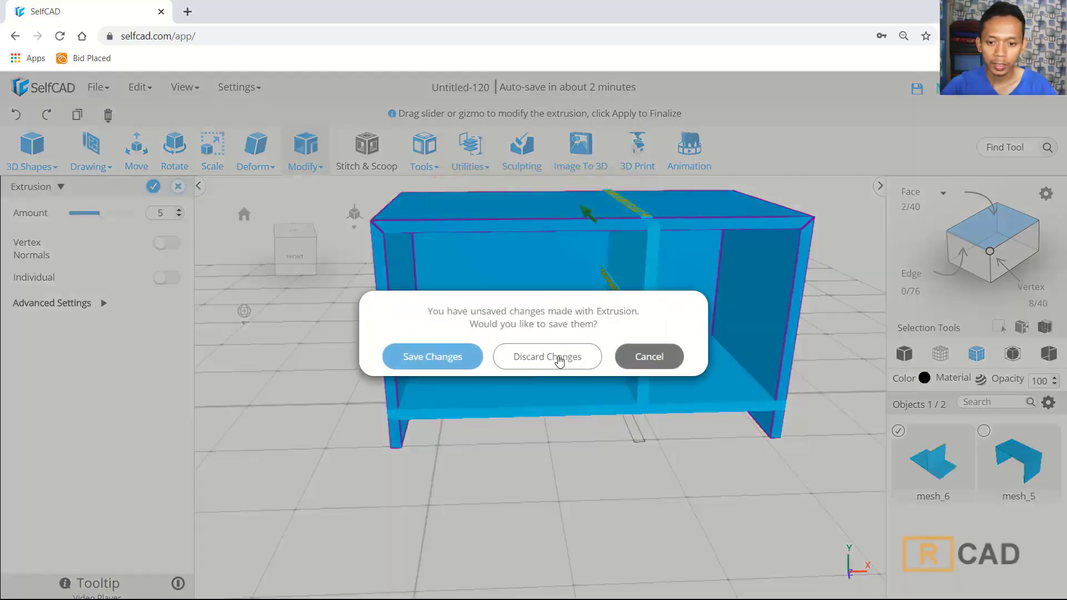
left_click(560, 360)
Extrude only the narrow strip on the divider's left side by about 108.47 to the left wall as a shelf
left_click(635, 322)
mouse_move(304, 159)
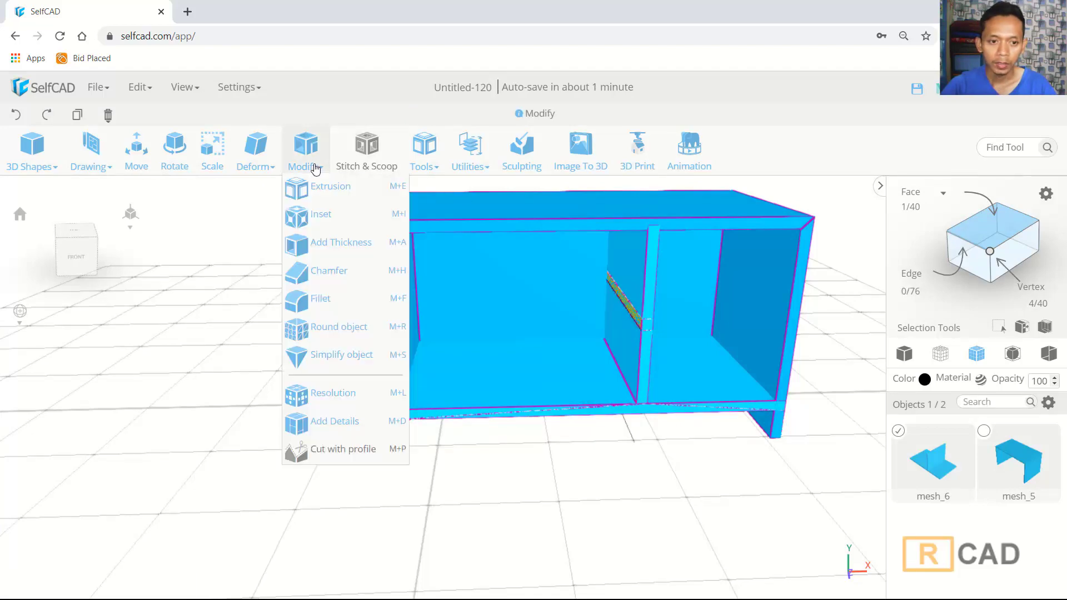
left_click(305, 186)
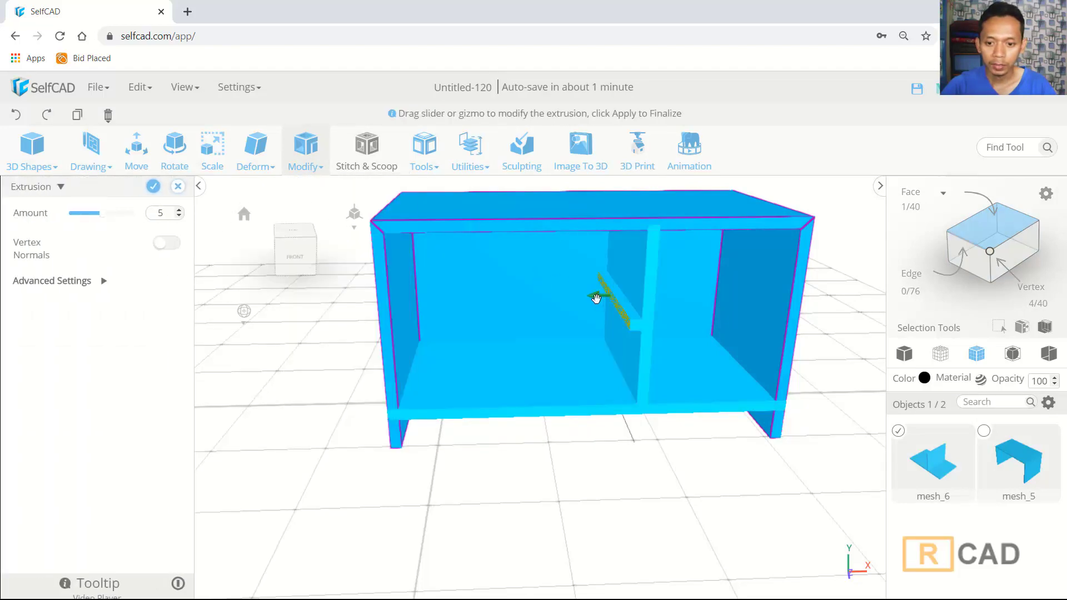
left_click_drag(595, 292, 388, 349)
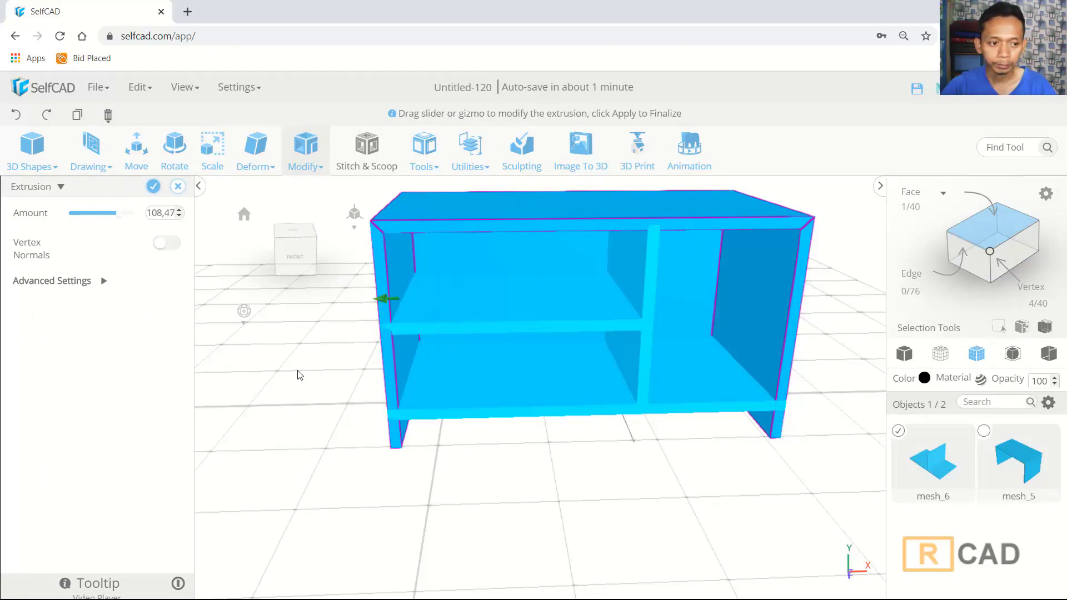
left_click(153, 187)
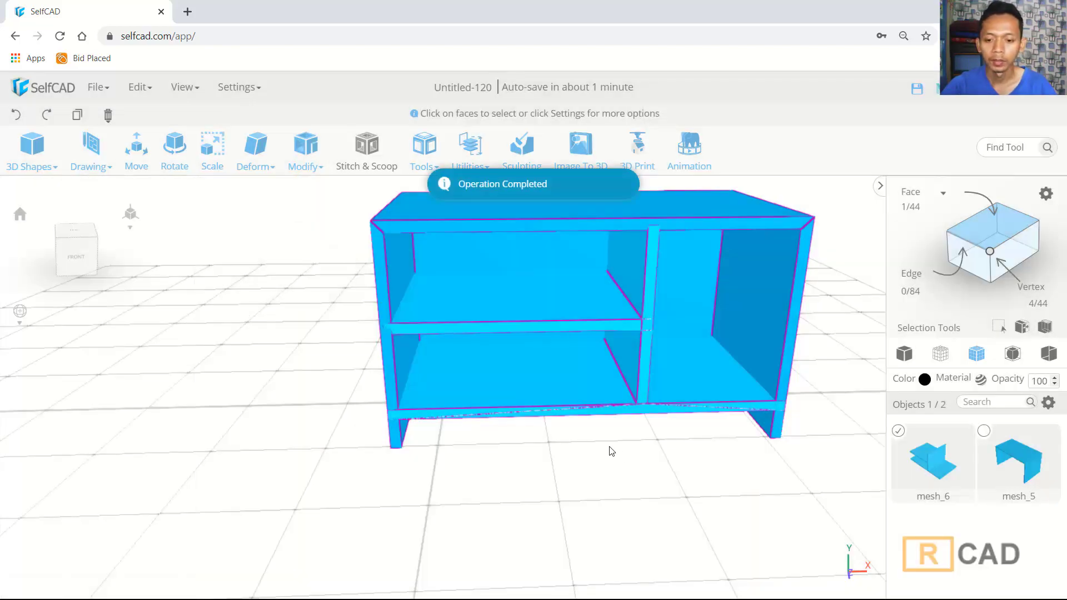
left_click_drag(638, 472, 781, 518)
scroll(671, 421, "down", 3)
right_click_drag(676, 390, 679, 430)
left_click_drag(426, 263, 431, 261)
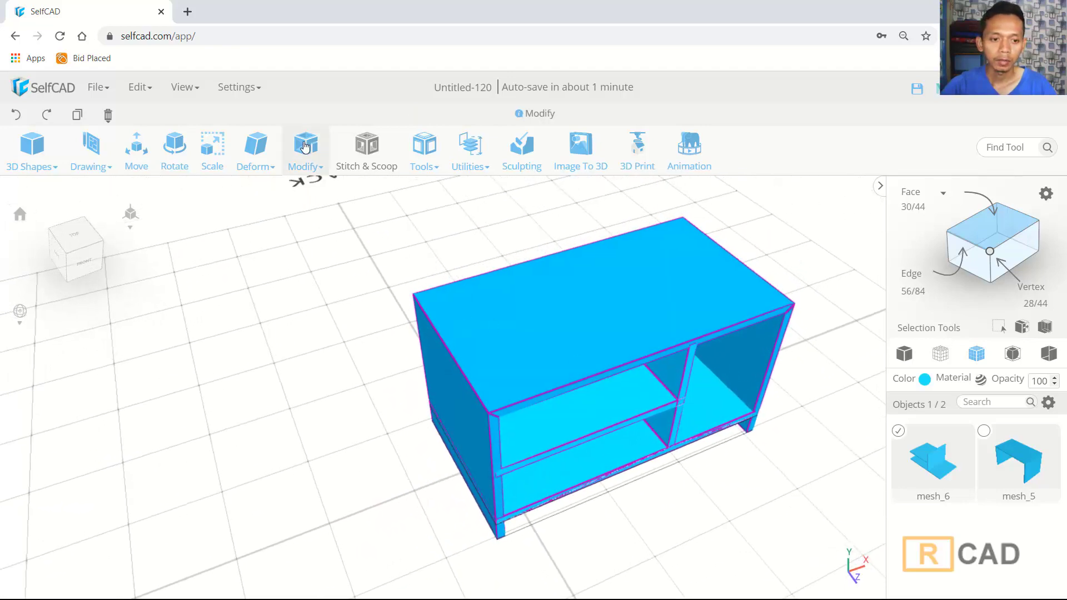
left_click(305, 146)
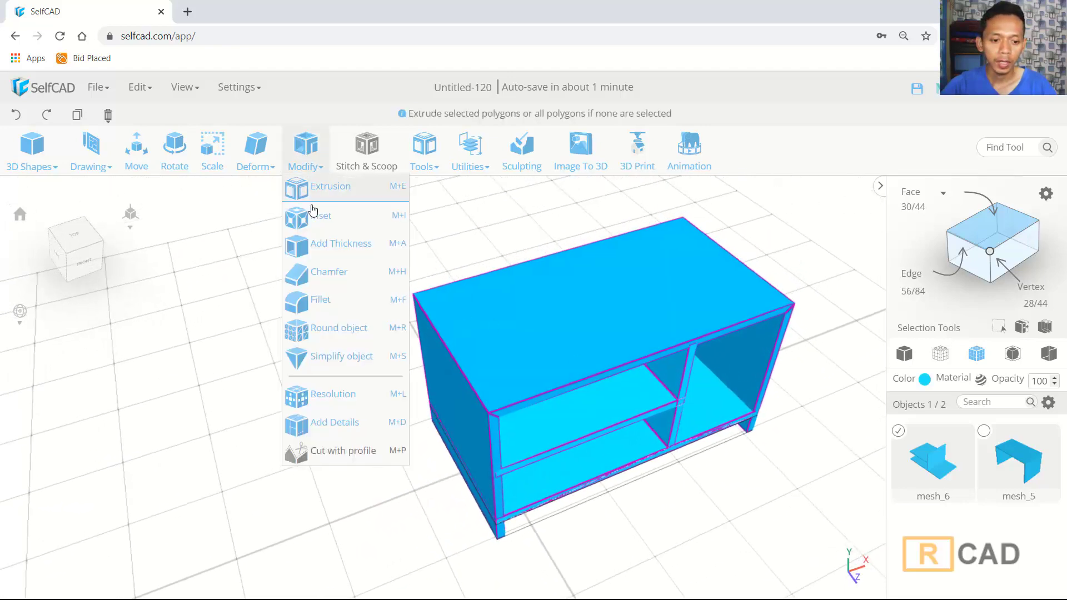
left_click(335, 422)
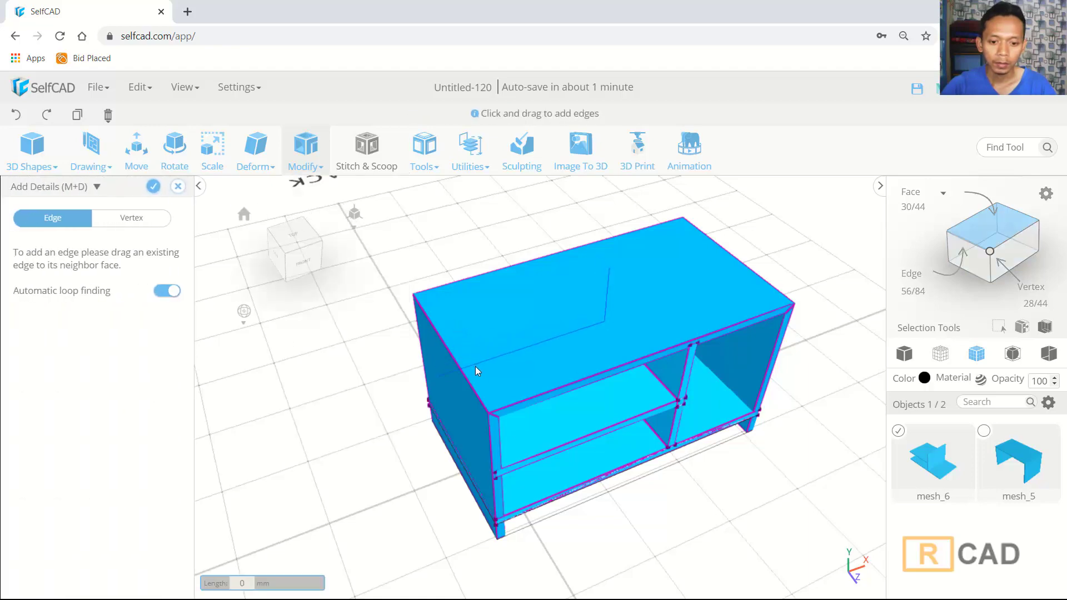
right_click_drag(289, 384, 317, 392)
left_click(177, 186)
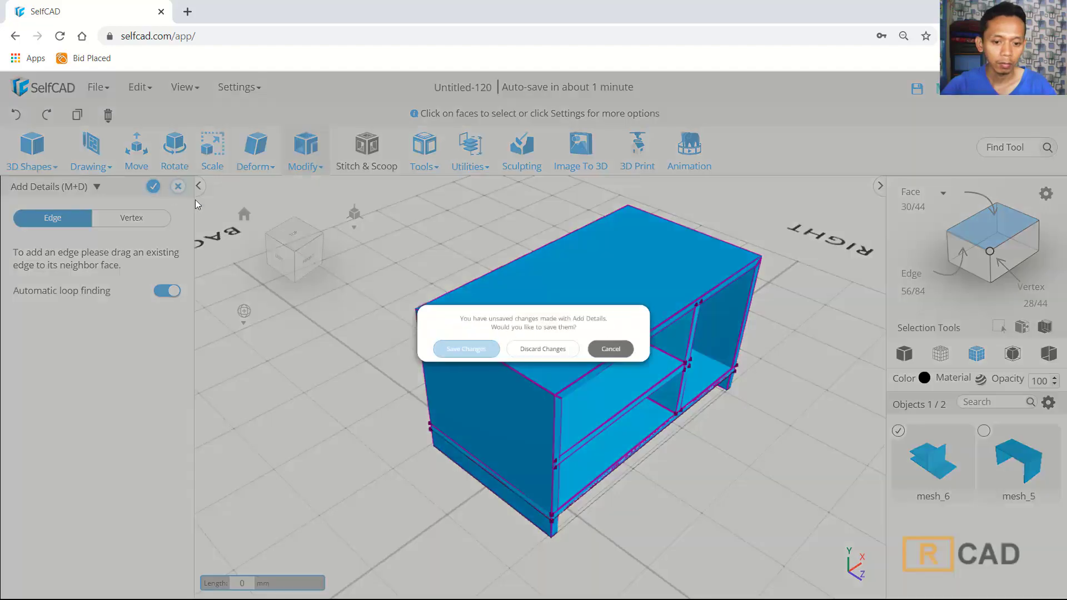
left_click(543, 355)
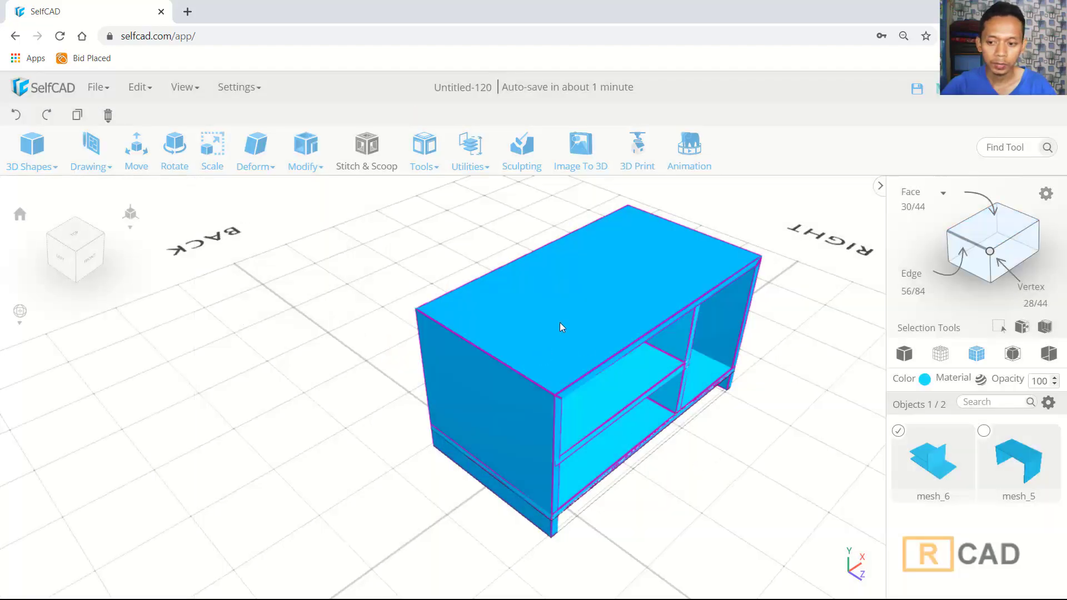
Select only the cabinet's outer shell and use Add Details to divide its top with one lengthwise and one crosswise edge
key("ctrl+a")
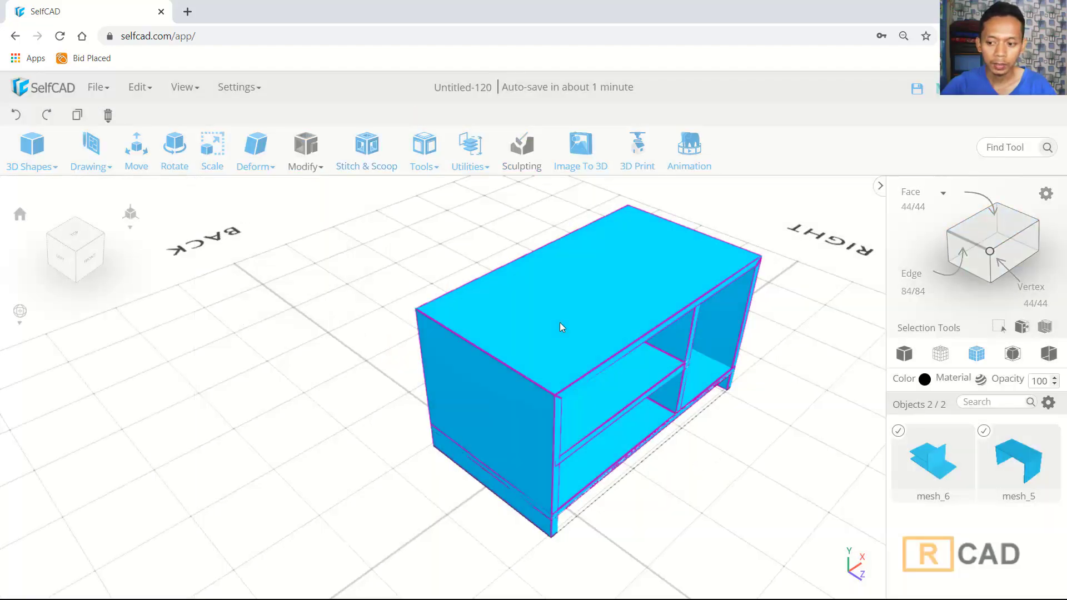
left_click(898, 432)
left_click(321, 171)
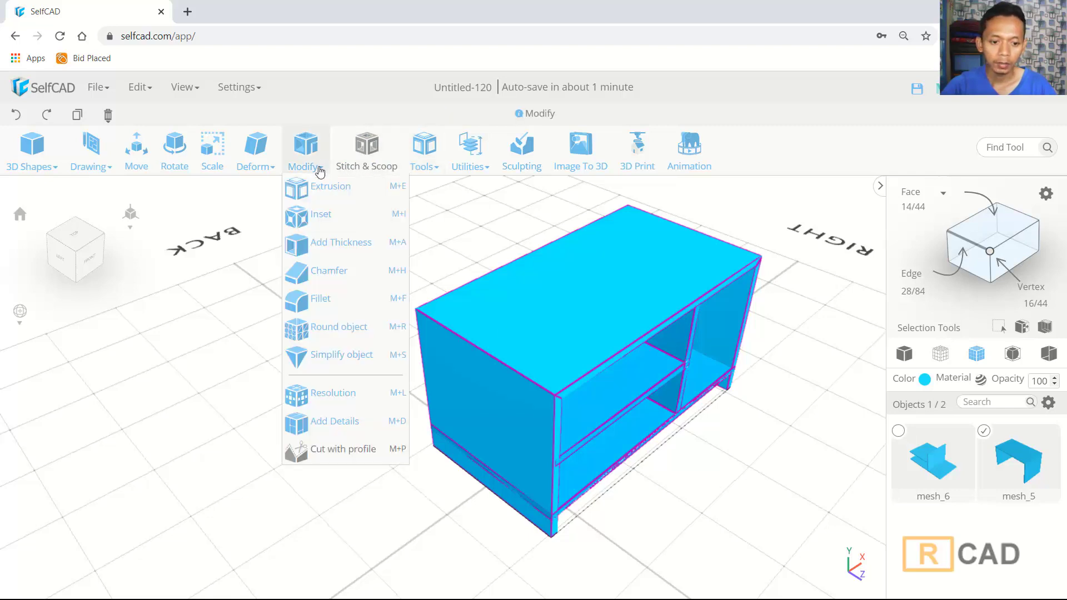
left_click(319, 422)
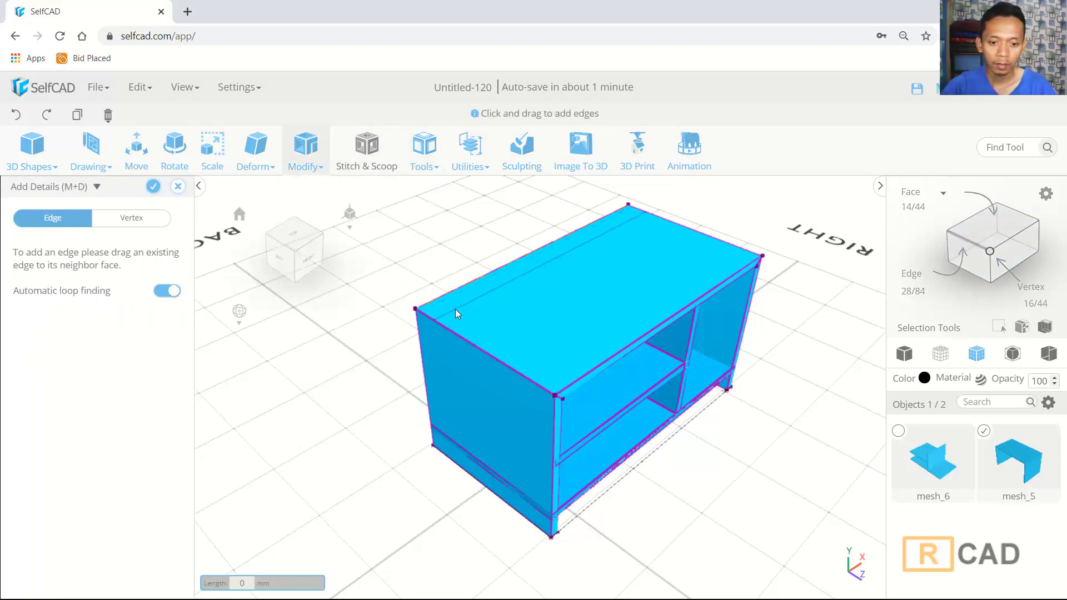
left_click_drag(438, 308, 576, 274)
right_click_drag(771, 450, 737, 451)
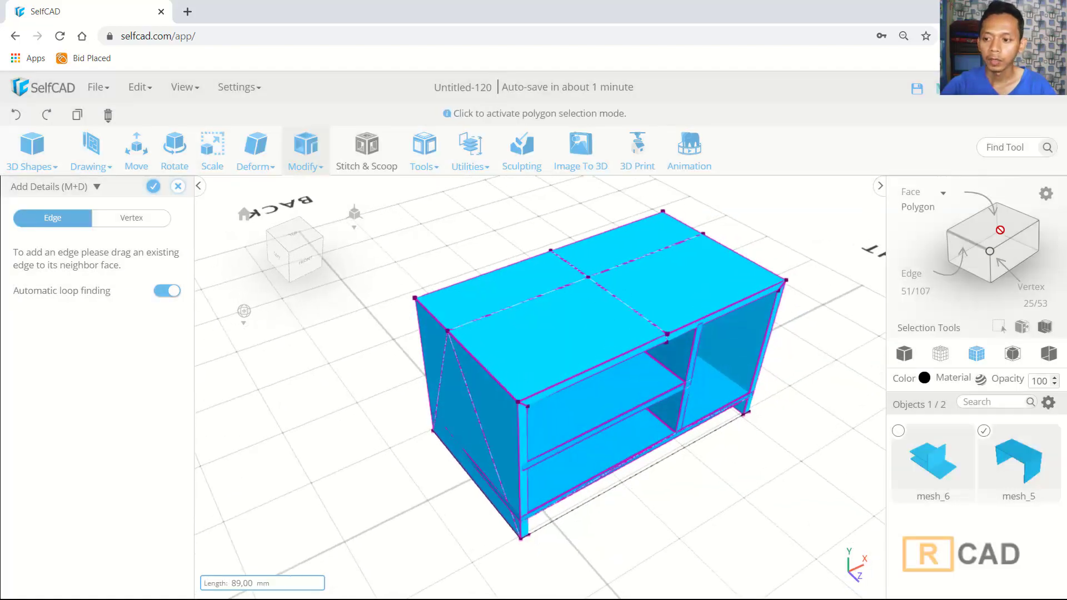
left_click(154, 186)
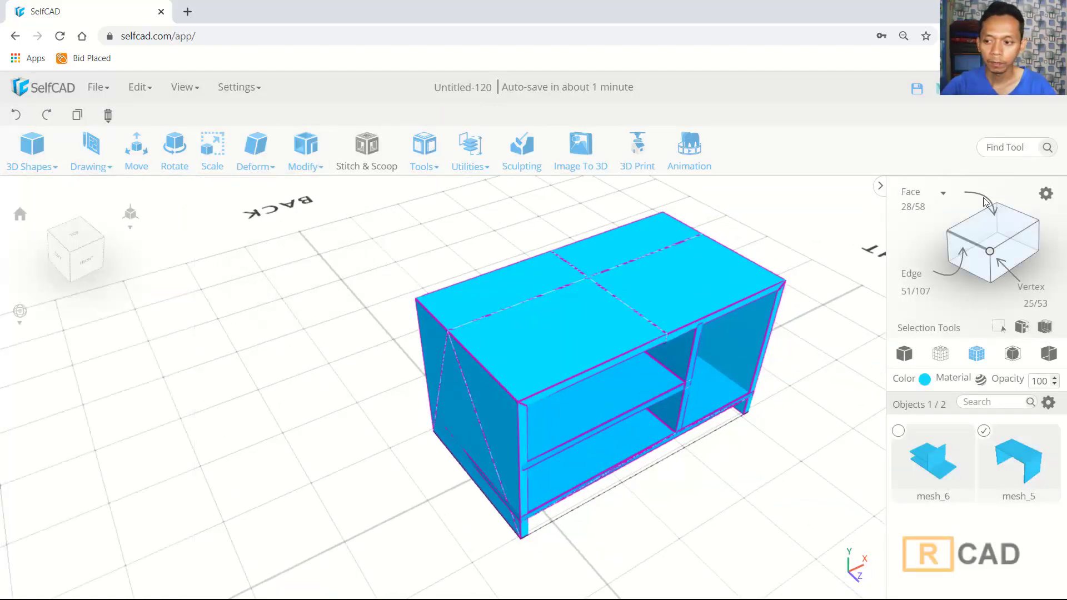
Extrude the back-left rectangle of the cabinet top upward by about 30.94 as a raised block
left_click(514, 288)
right_click_drag(732, 507, 756, 477)
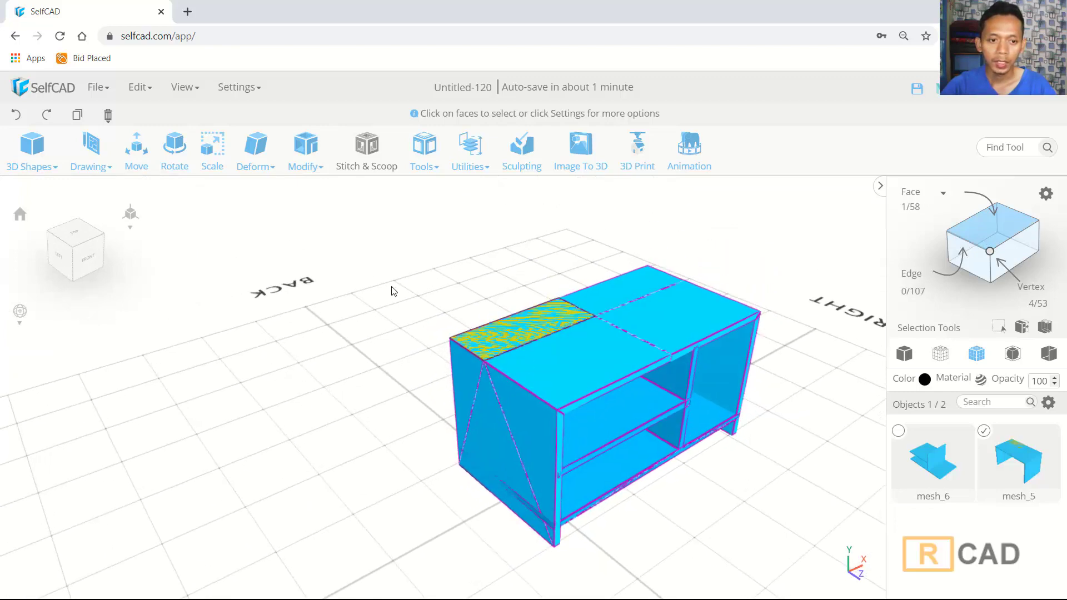
left_click(305, 149)
left_click(307, 189)
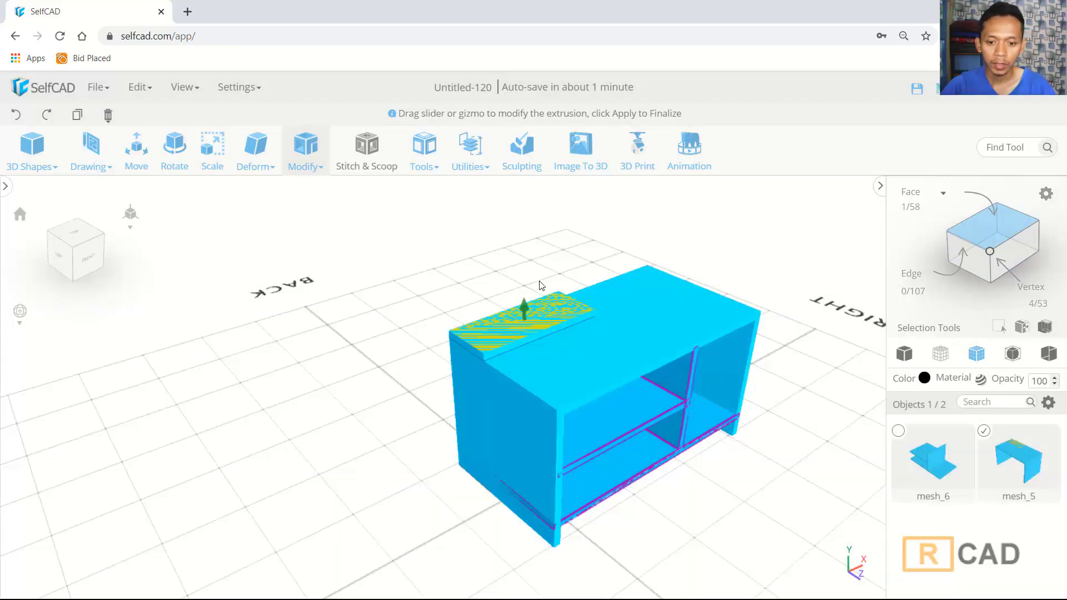
left_click_drag(522, 300, 522, 268)
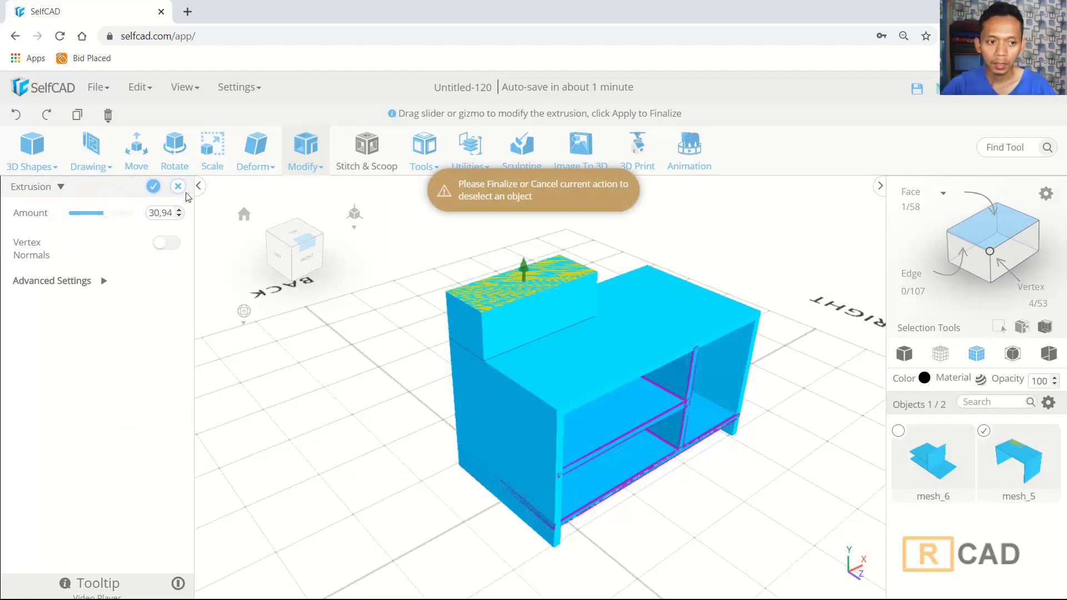
left_click(154, 186)
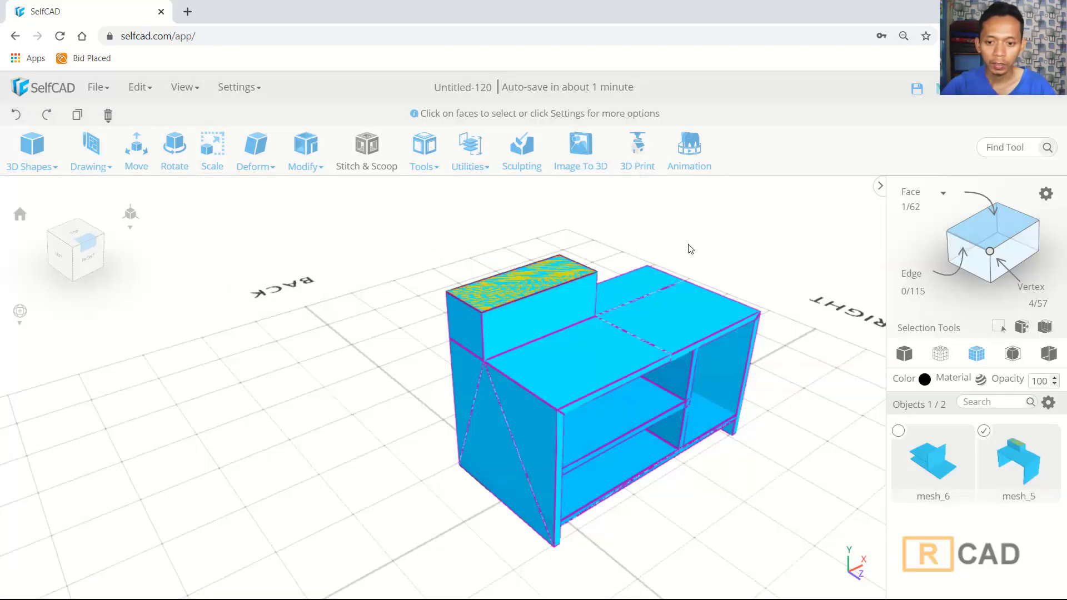
Try deleting the front face of the raised block, and undo the deletion
left_click(549, 315)
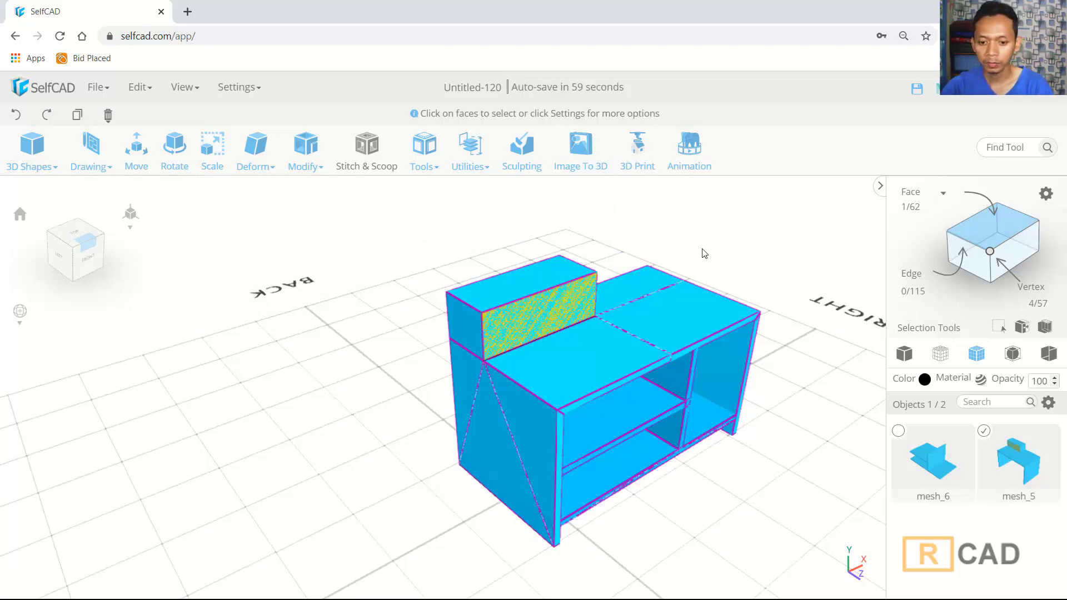
key("Delete")
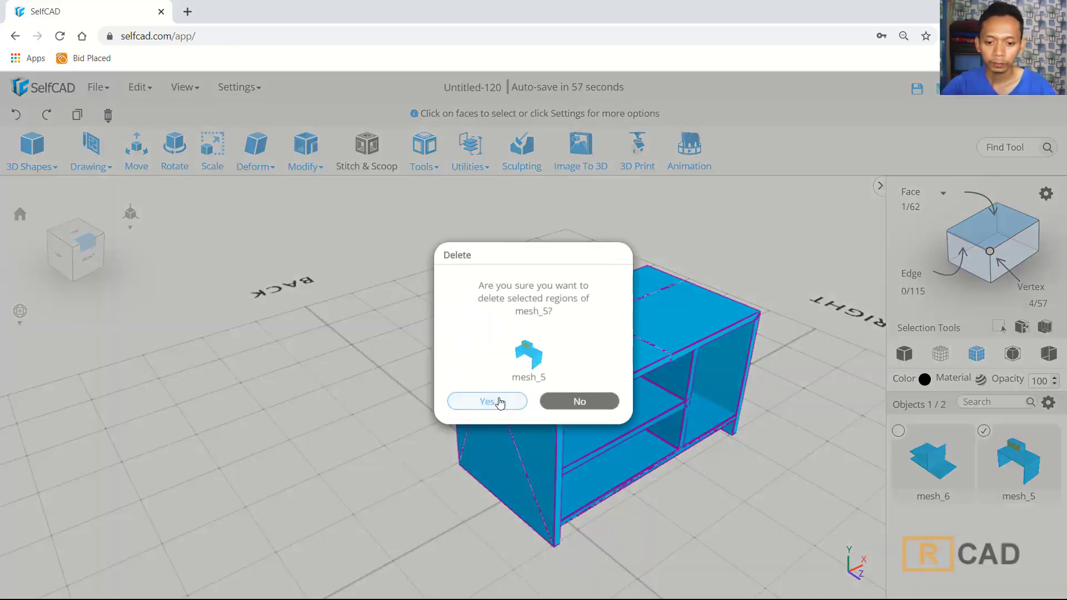
left_click(490, 400)
left_click_drag(823, 227, 814, 203)
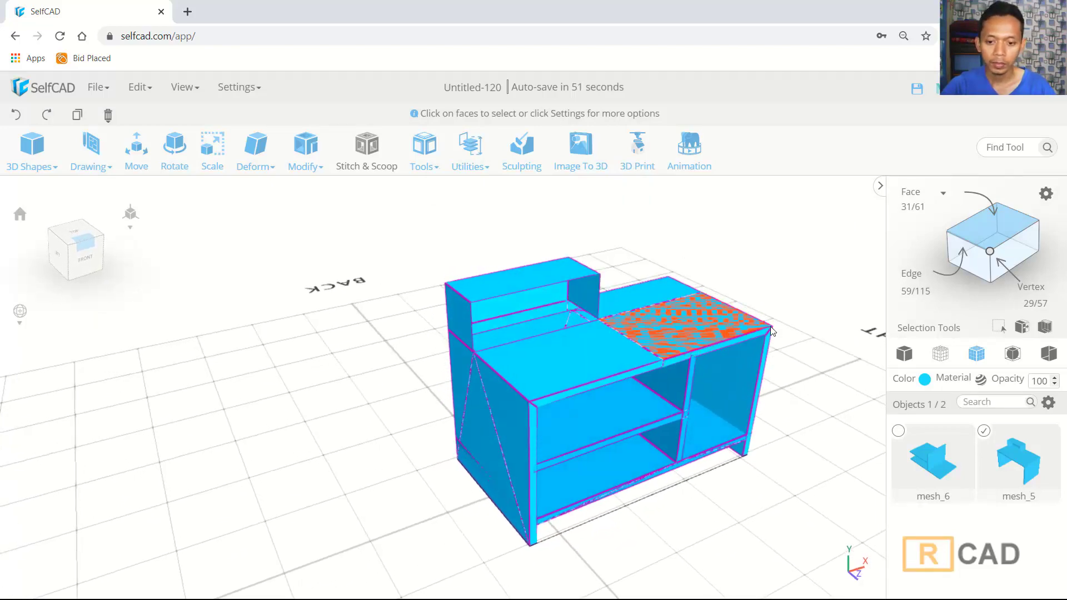
key("ctrl+z")
Inset the front face of the raised block by about 2.66
left_click(310, 155)
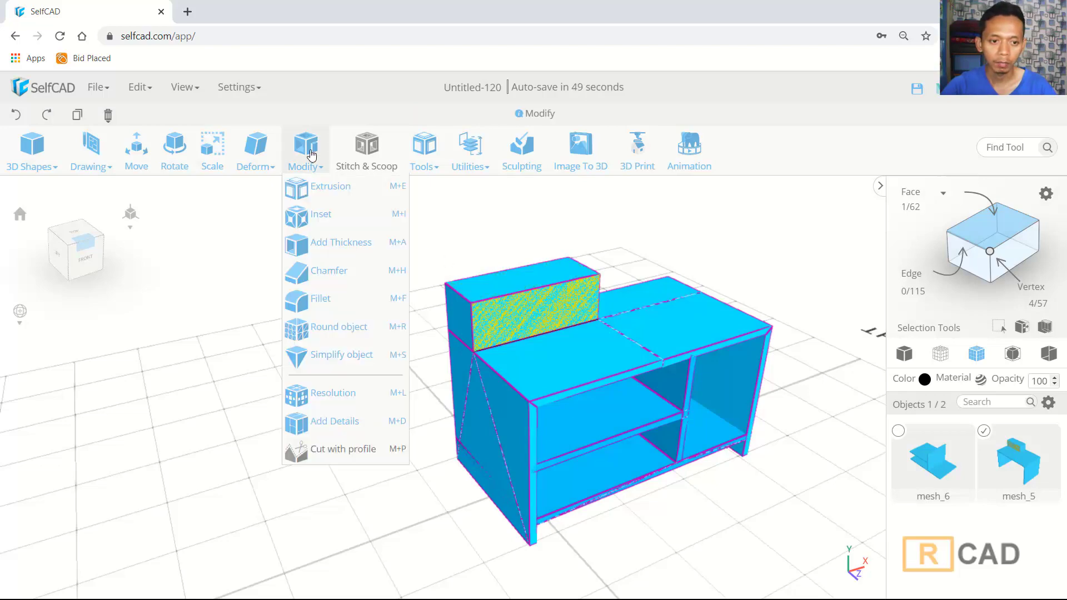
left_click(320, 214)
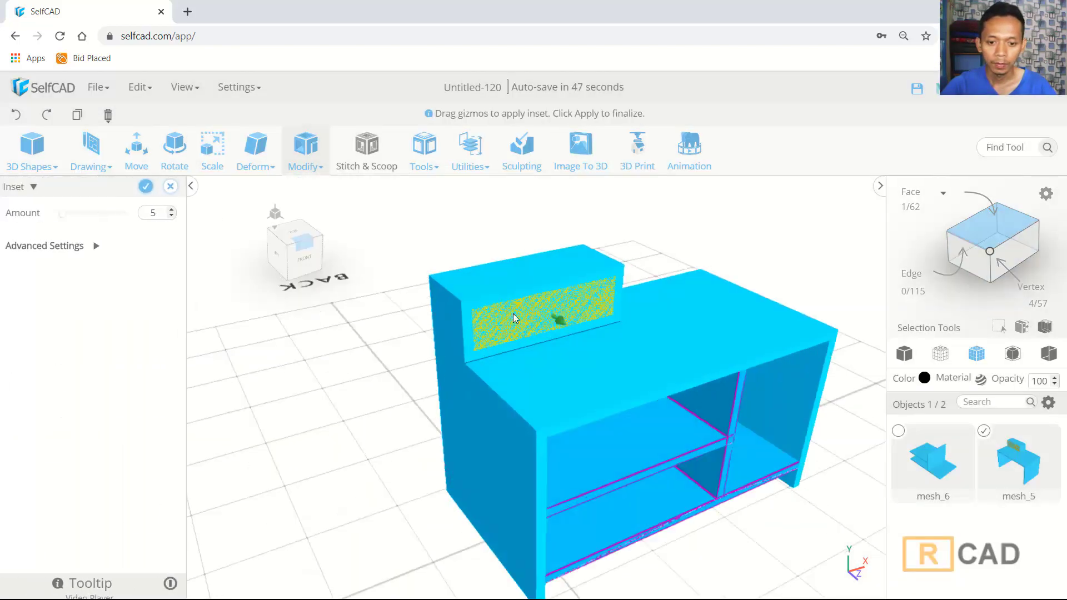
scroll(567, 325, "up", 5)
left_click_drag(575, 326, 570, 314)
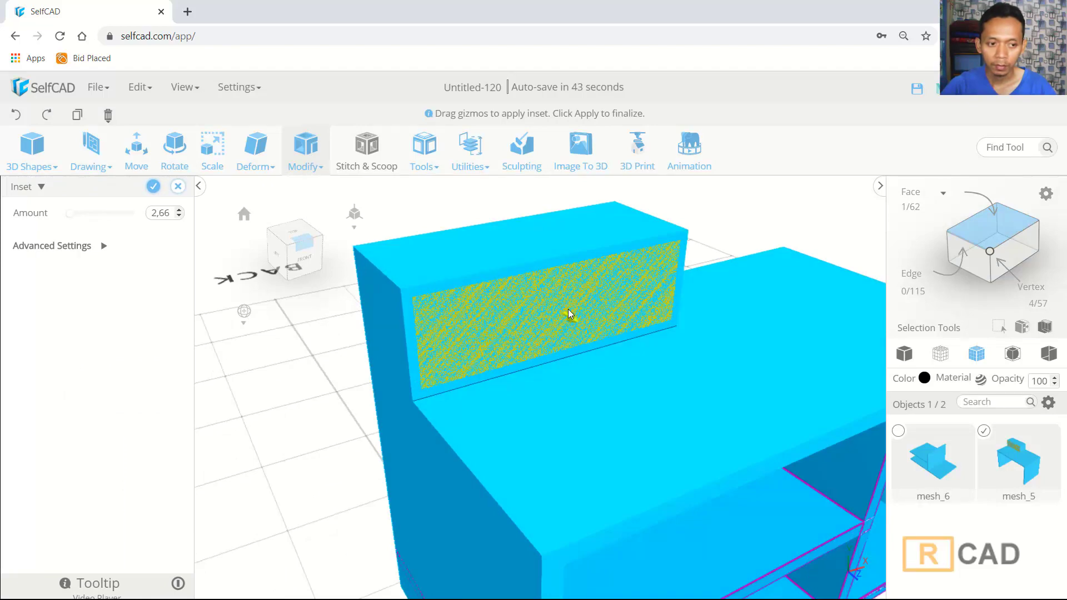
left_click(154, 187)
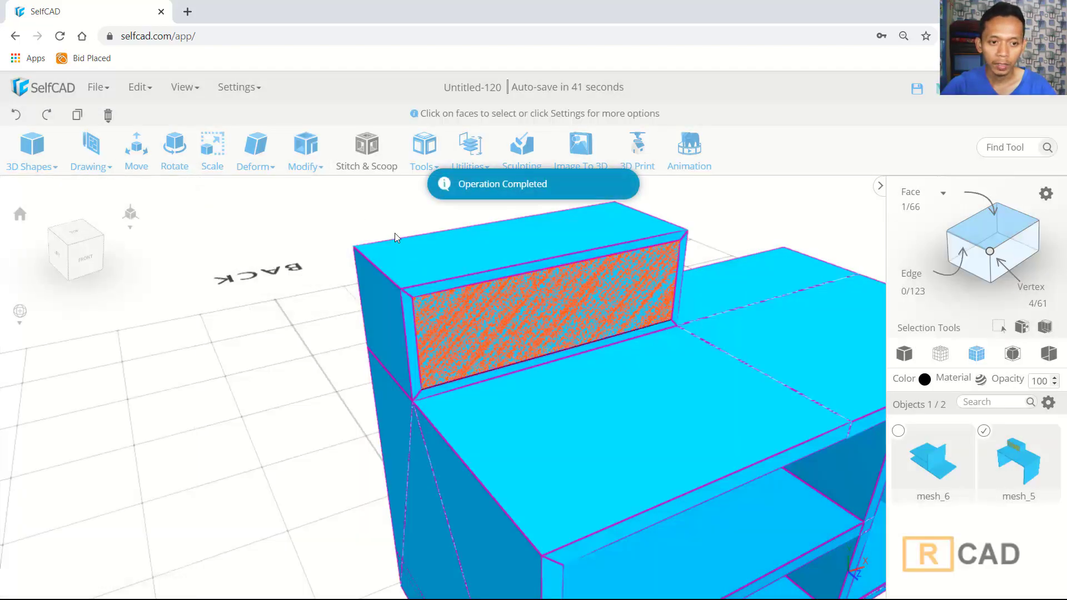
Extrude the inset front face of the raised block inward by about -34.24 to hollow out an open compartment
left_click(306, 158)
left_click(315, 194)
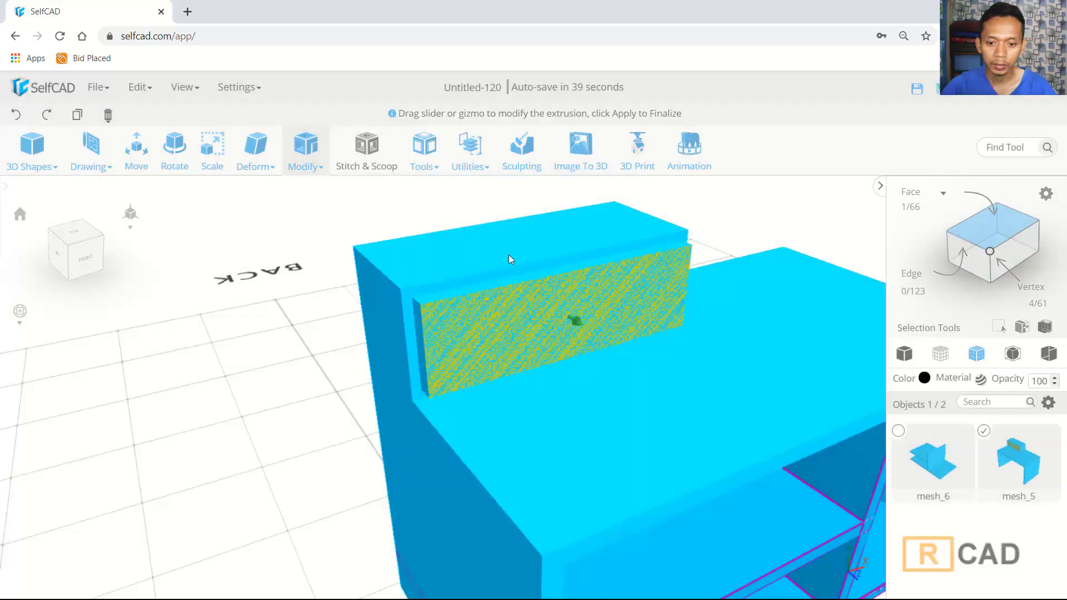
left_click_drag(567, 322, 505, 303)
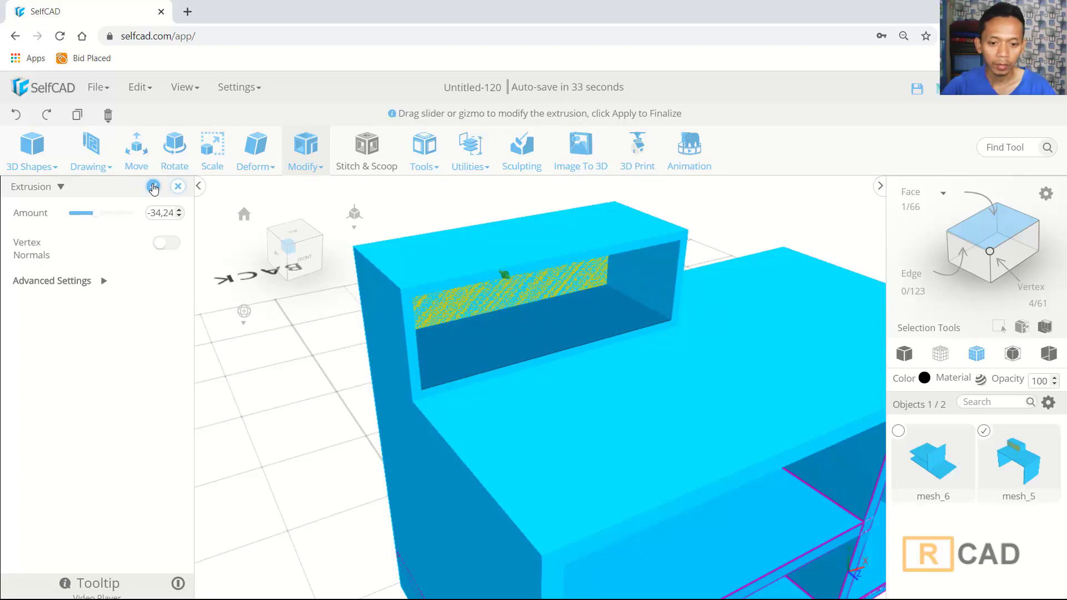
left_click(153, 188)
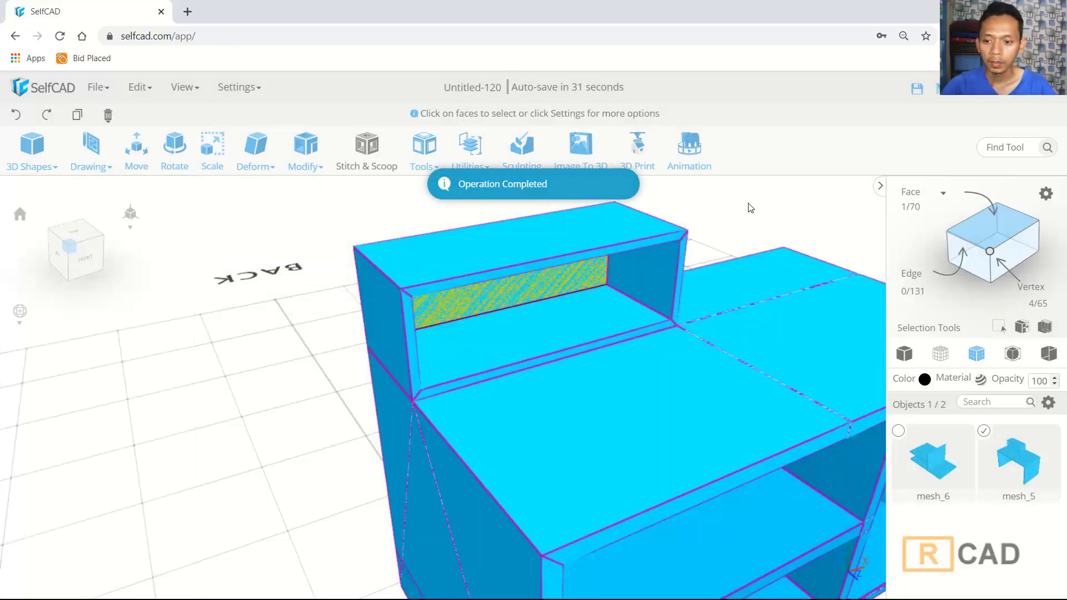
Lower the inner floor face of the raised compartment to a Y position of about 100.66 to thin its bottom lip
left_click(601, 313)
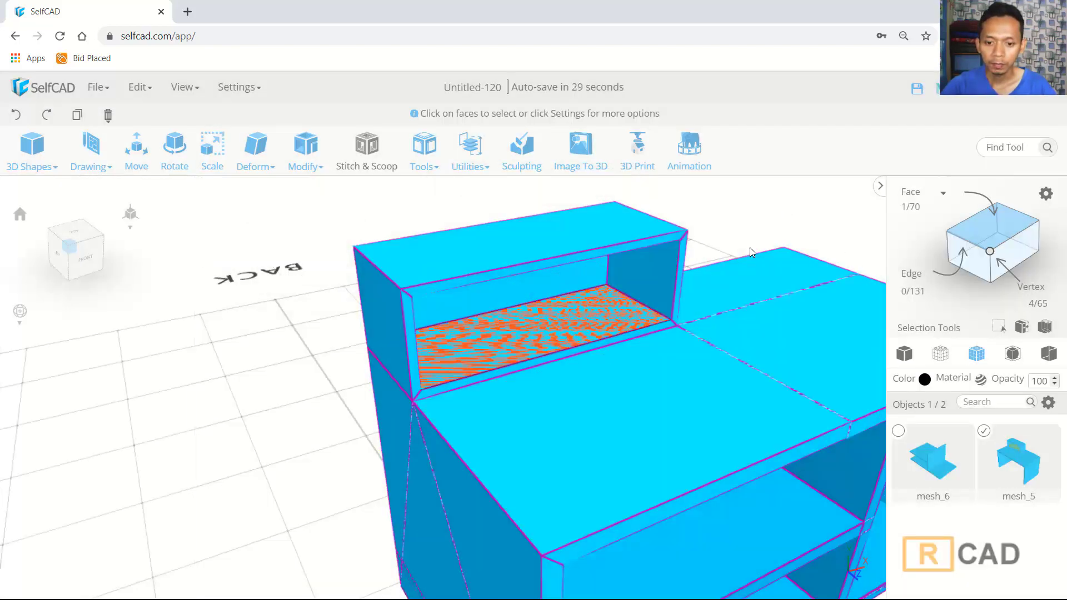
left_click(137, 150)
scroll(505, 273, "up", 5)
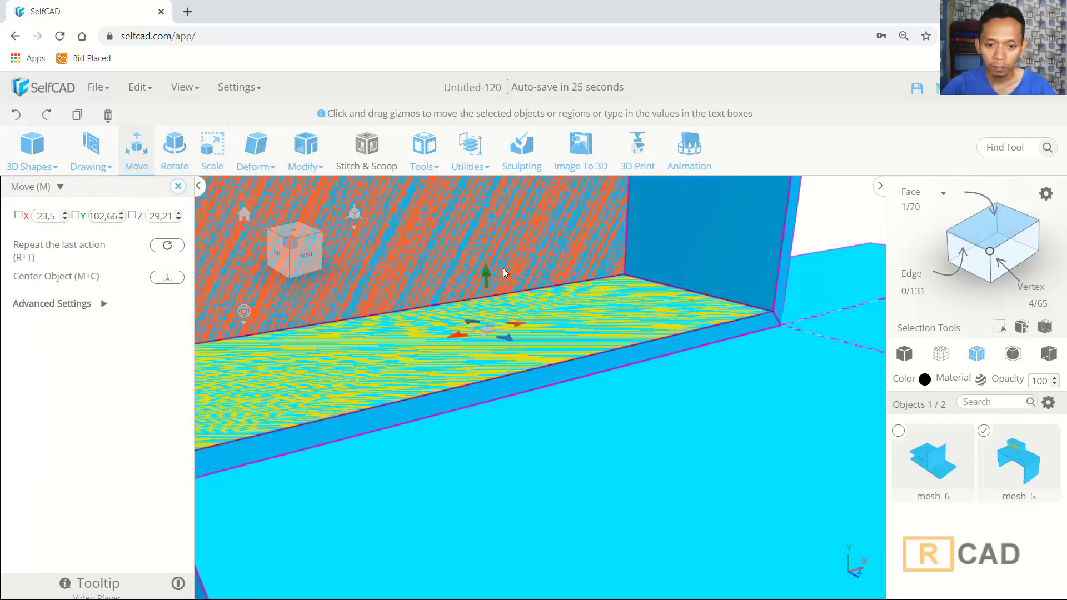
left_click_drag(487, 276, 487, 288)
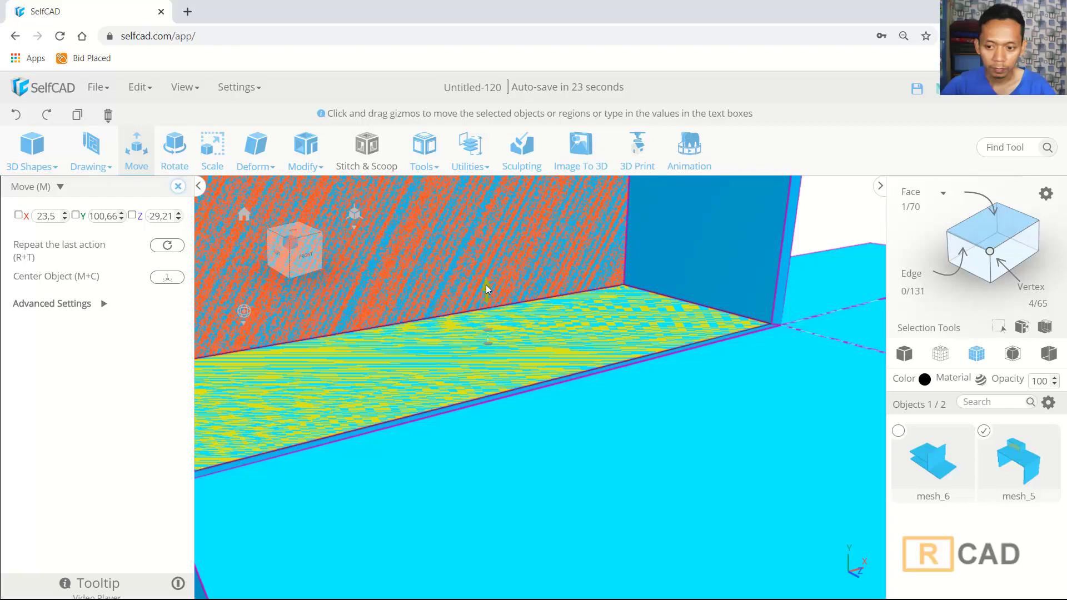
scroll(612, 311, "down", 10)
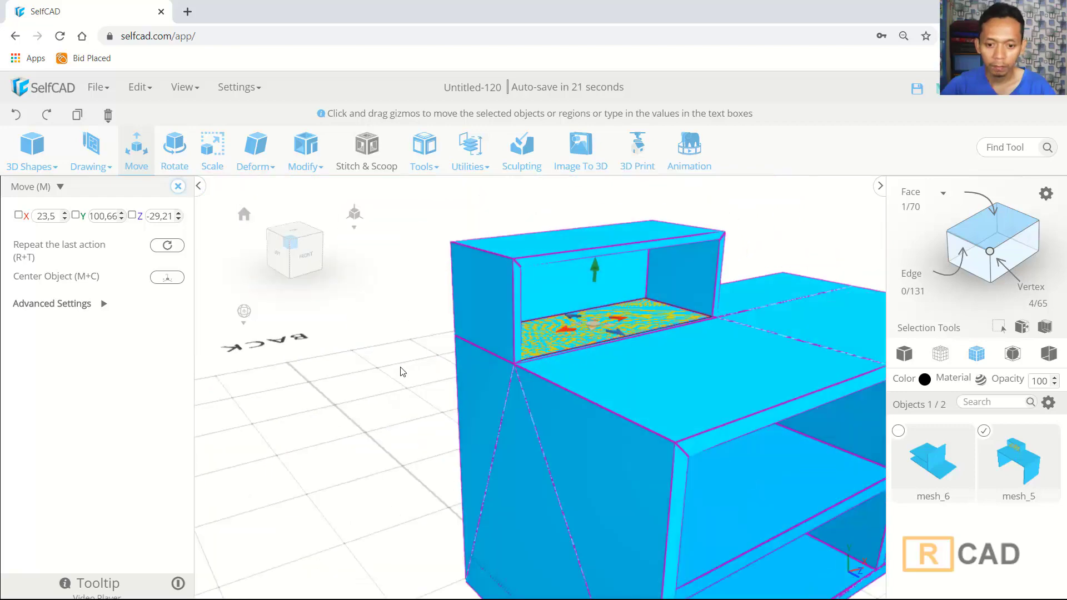
Select both cabinet meshes, mesh_5 and mesh_6, and merge them into one object with a Stitch & Scoop Union
right_click_drag(782, 256, 639, 256)
scroll(789, 265, "down", 6)
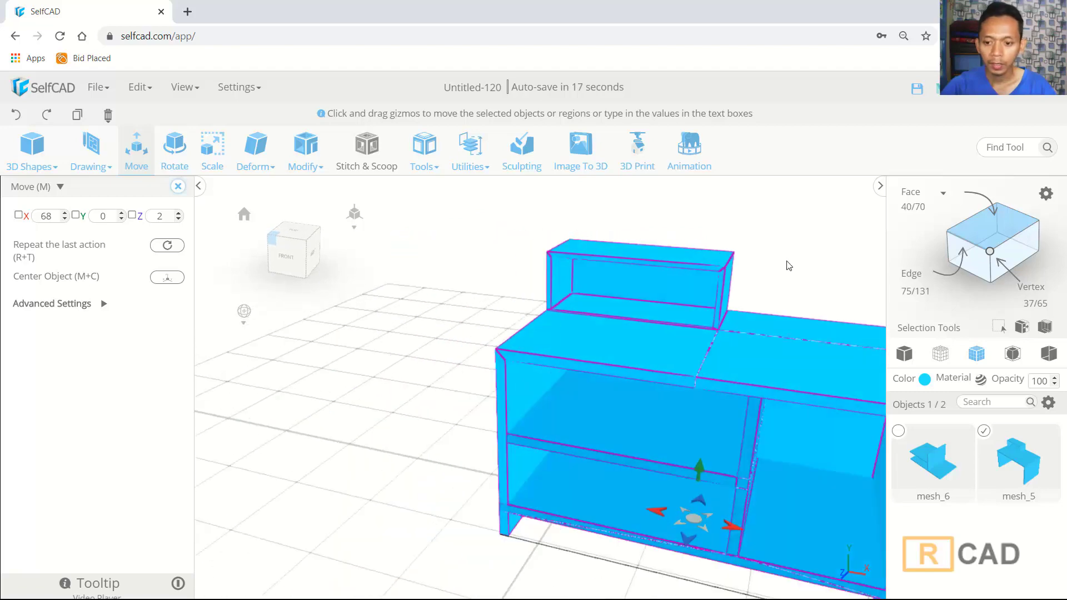
middle_click_drag(793, 267, 775, 317)
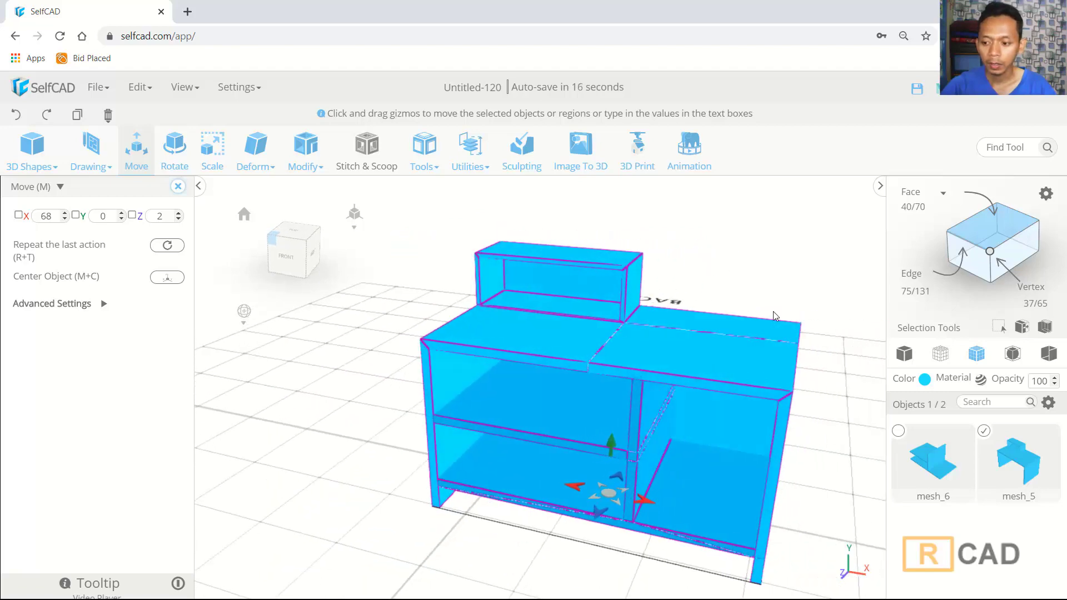
left_click(898, 431)
scroll(798, 340, "down", 2)
right_click_drag(797, 340, 766, 340)
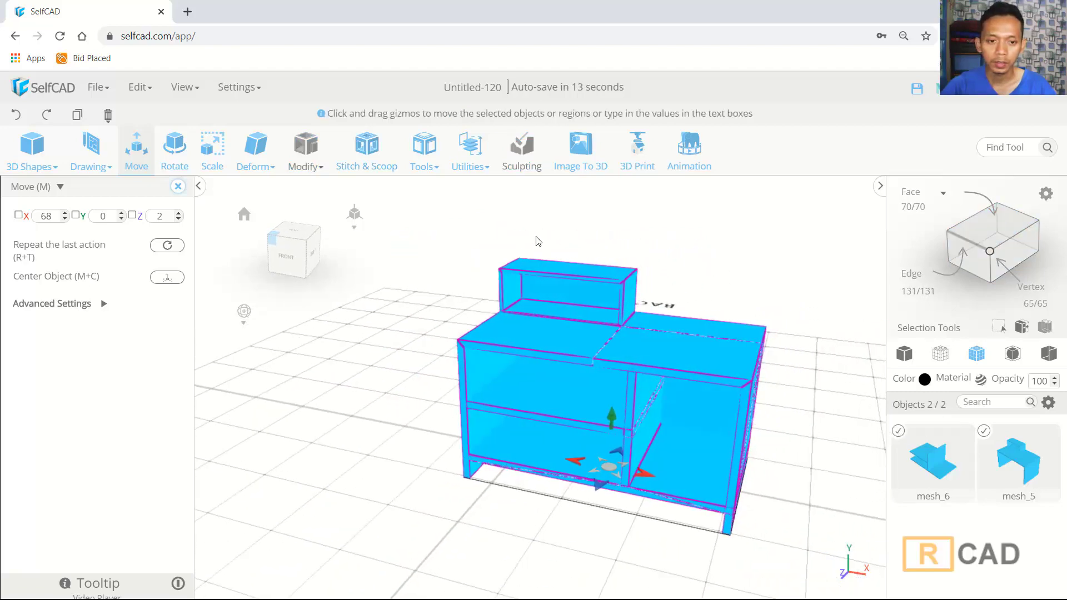
left_click(377, 167)
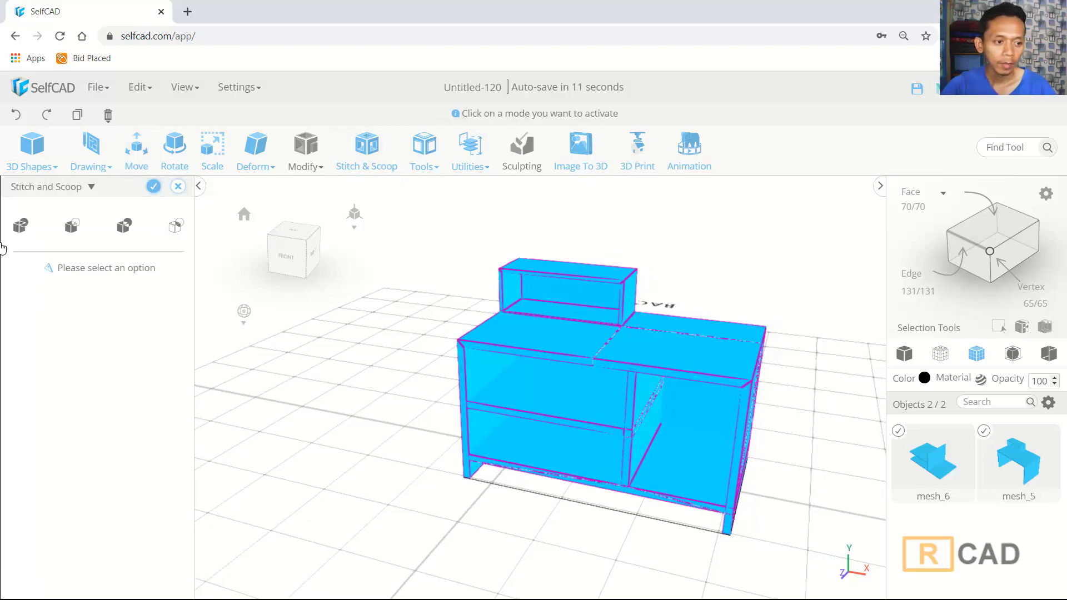
left_click(20, 225)
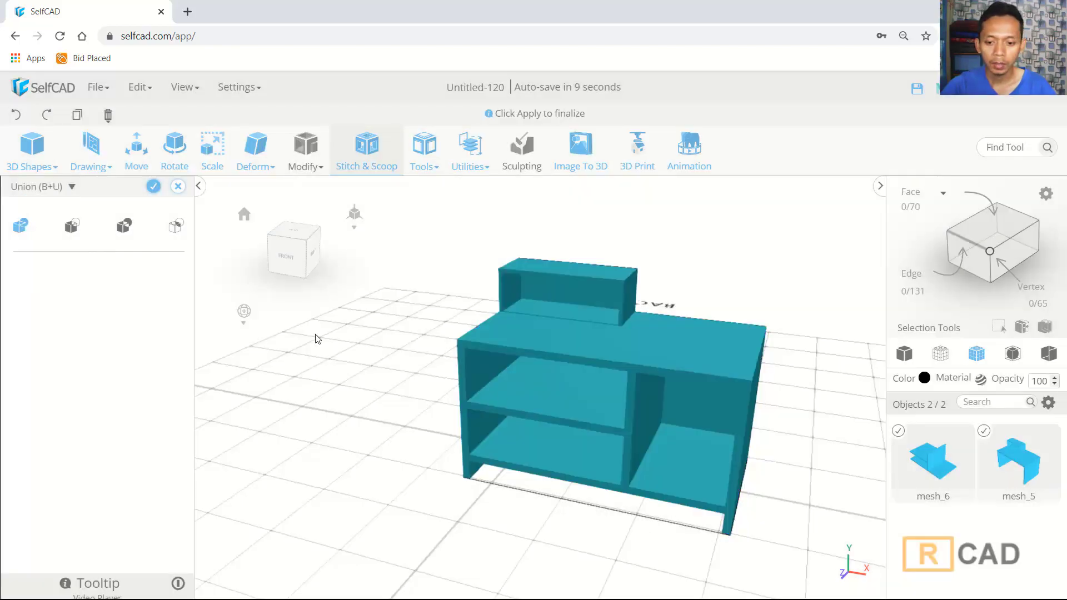
left_click(154, 187)
Switch the merged cabinet from face selection to Mesh mode and view the finished model from its front corner
left_click_drag(375, 416, 329, 371)
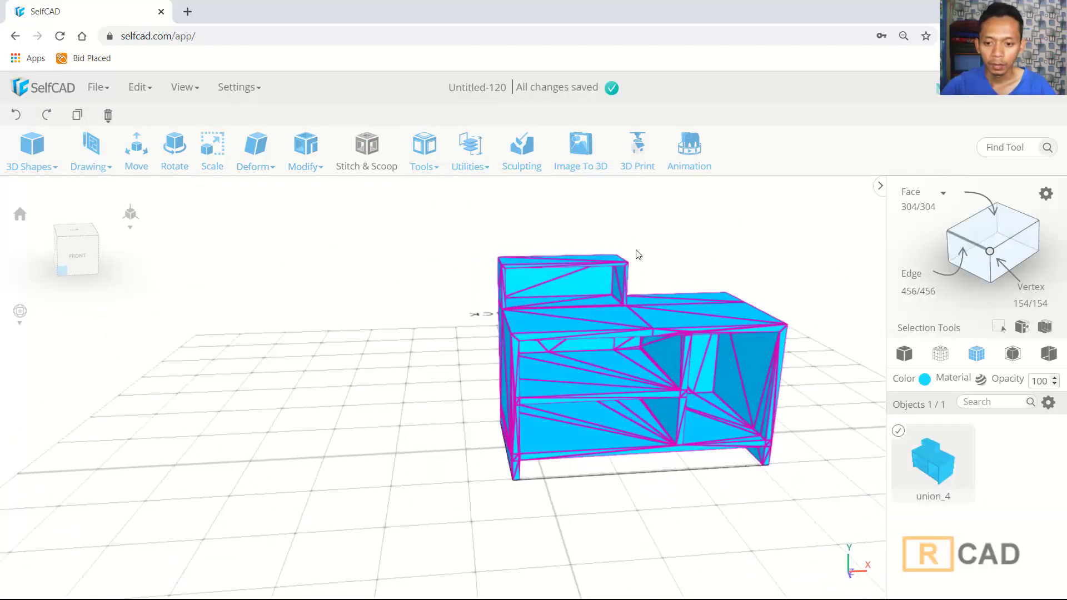
left_click(903, 355)
left_click_drag(767, 285, 621, 287)
right_click_drag(618, 282, 618, 276)
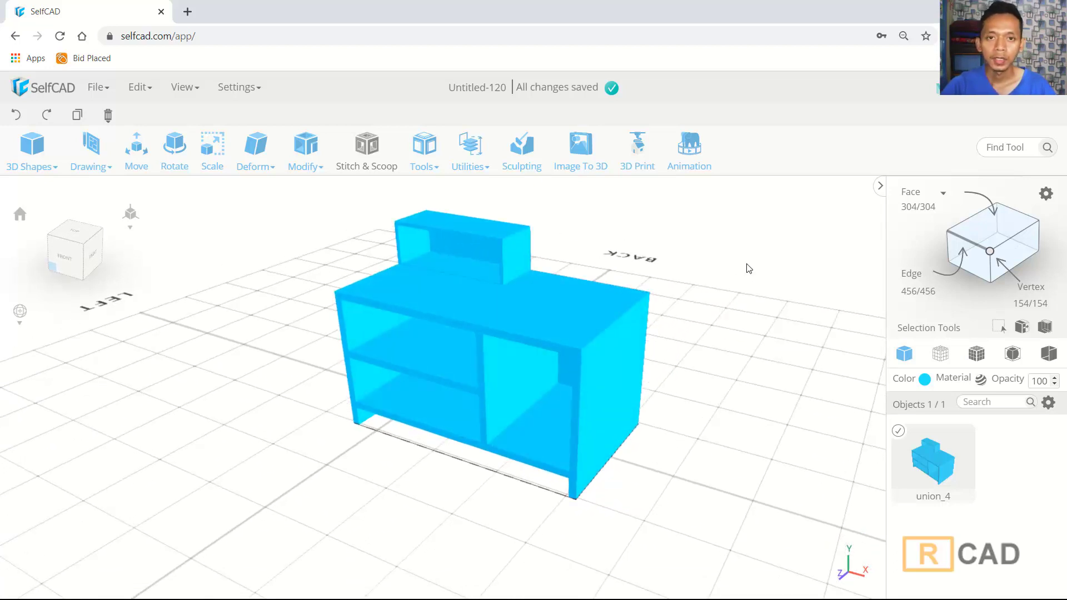